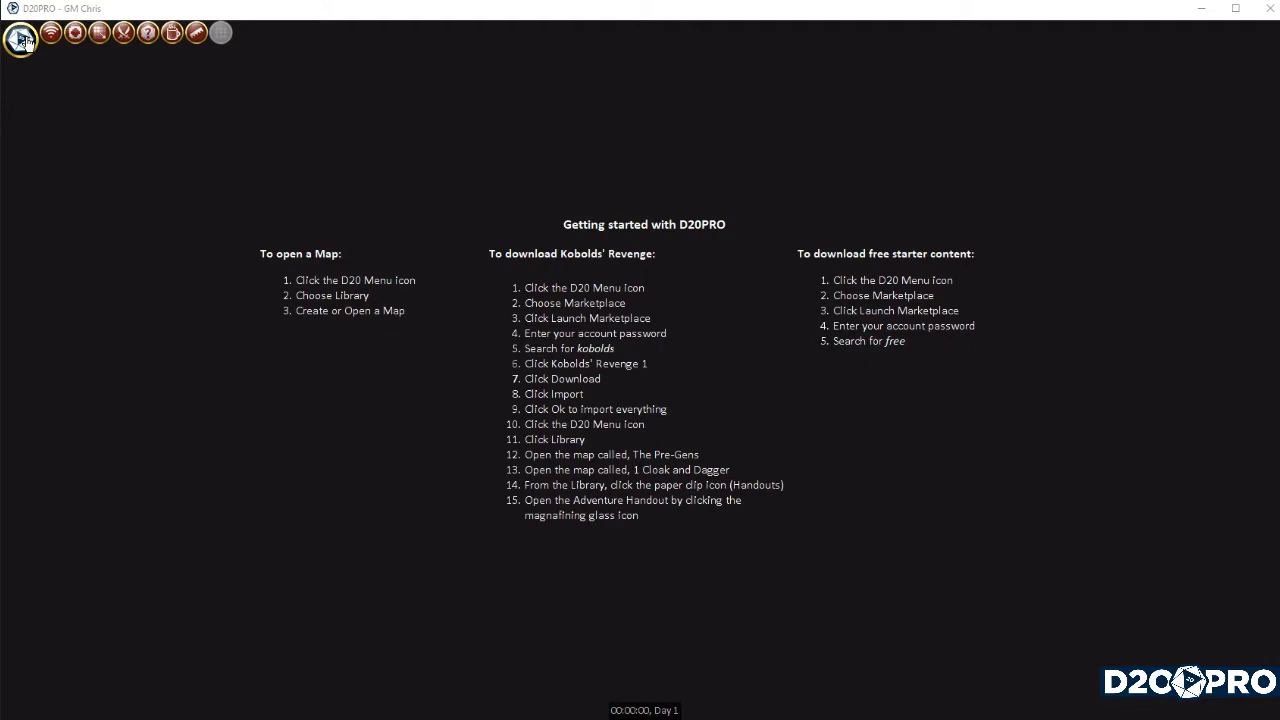
# Step: Open the Hut(22x20) map from the Content Library's maps and move the library clear of the hut
pyautogui.click(22, 40)
pyautogui.click(42, 101)
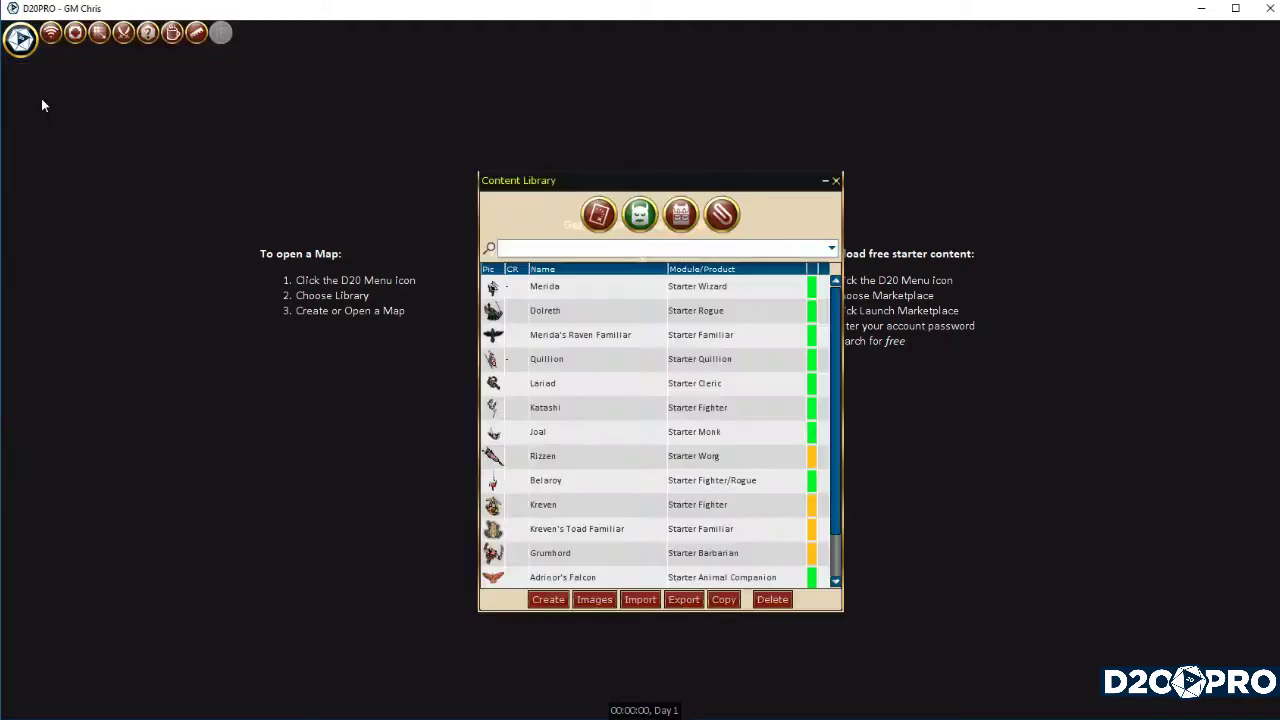
pyautogui.moveTo(539, 181); pyautogui.dragTo(541, 164)
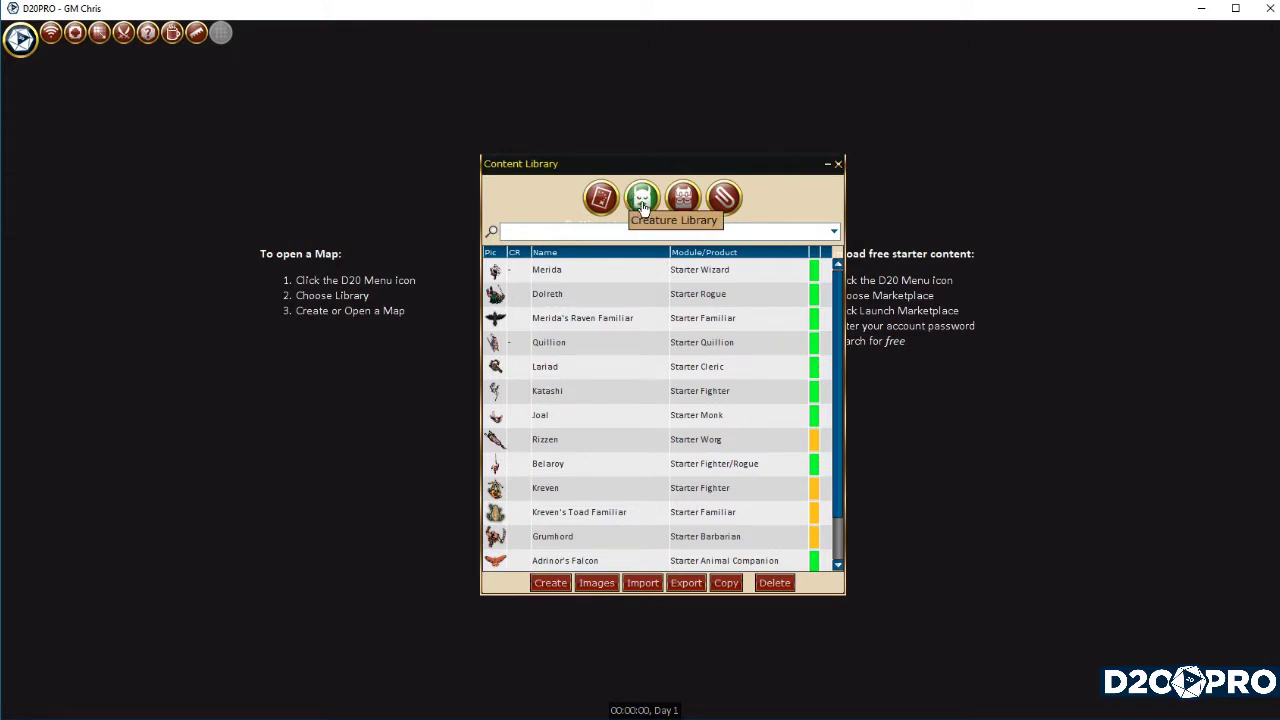
pyautogui.click(602, 202)
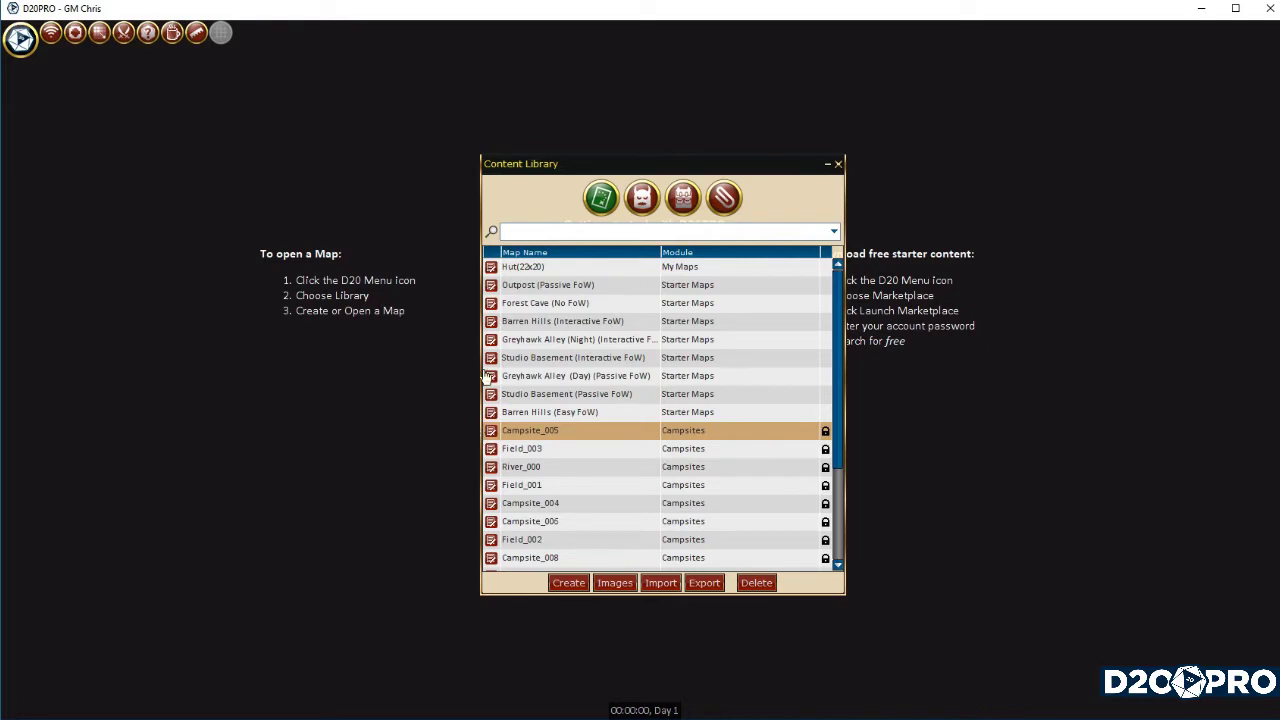
pyautogui.click(491, 269)
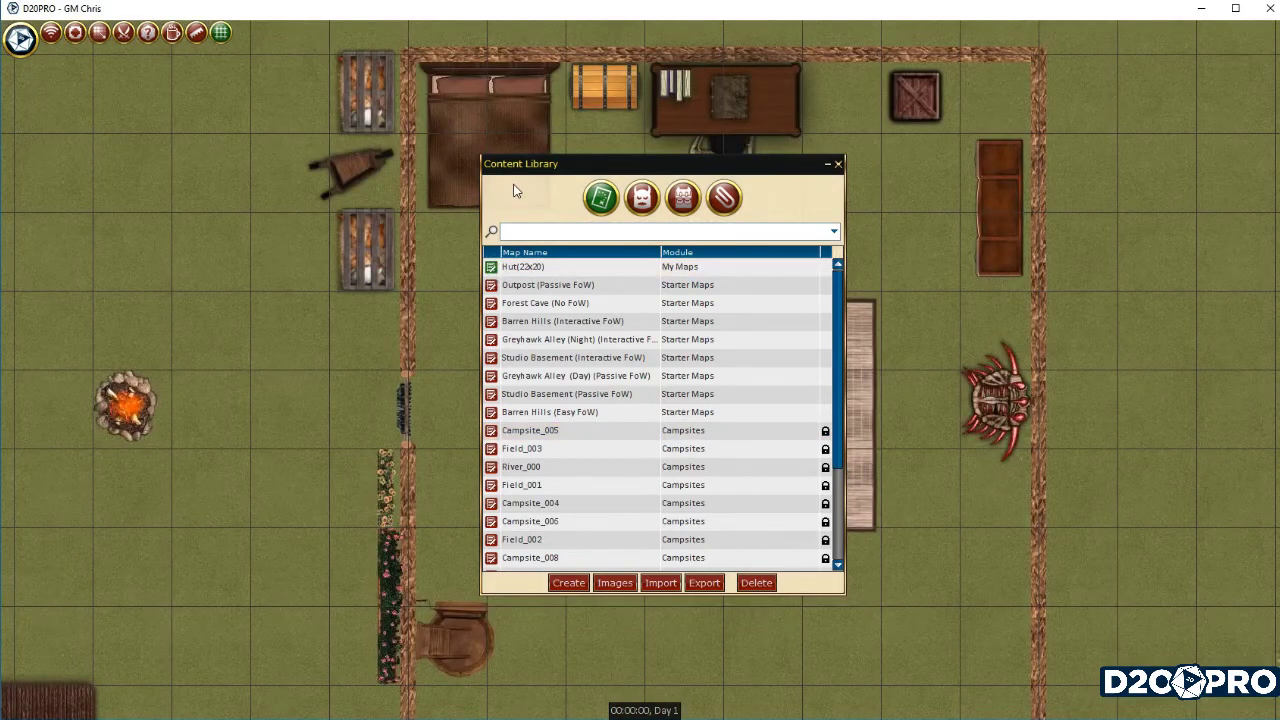
pyautogui.moveTo(515, 191); pyautogui.dragTo(957, 241)
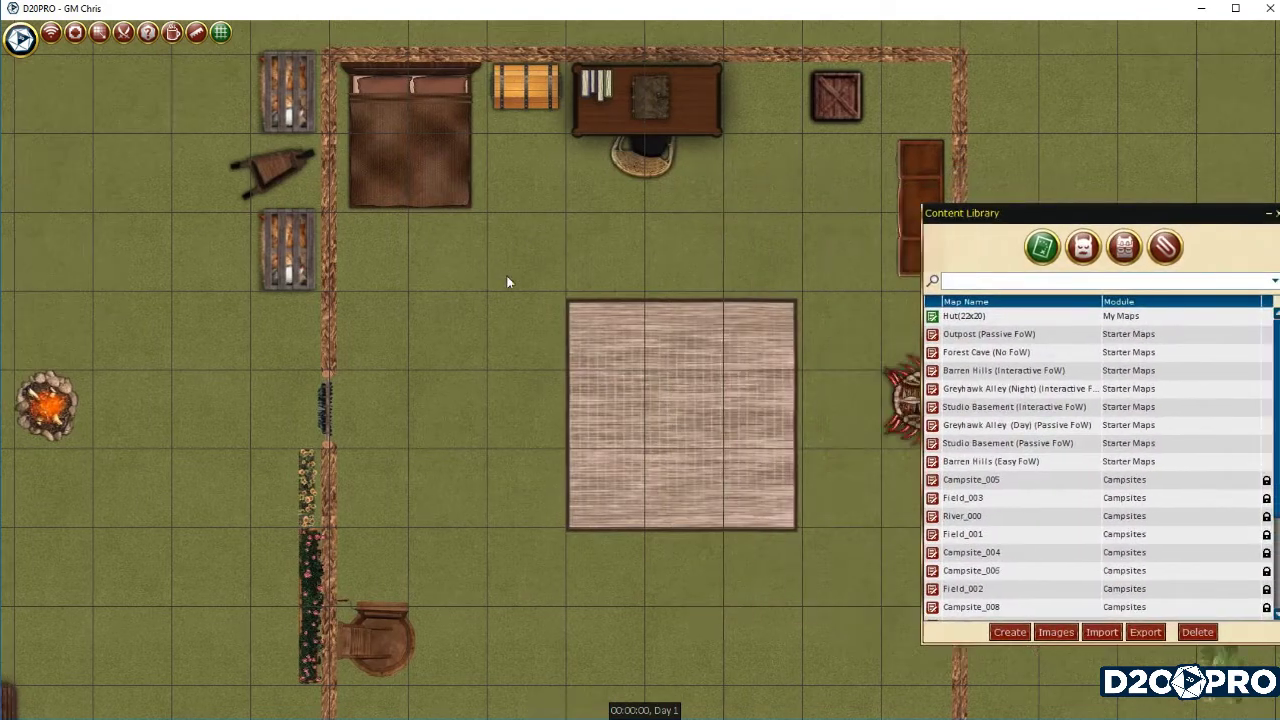
pyautogui.moveTo(507, 282); pyautogui.dragTo(477, 257)
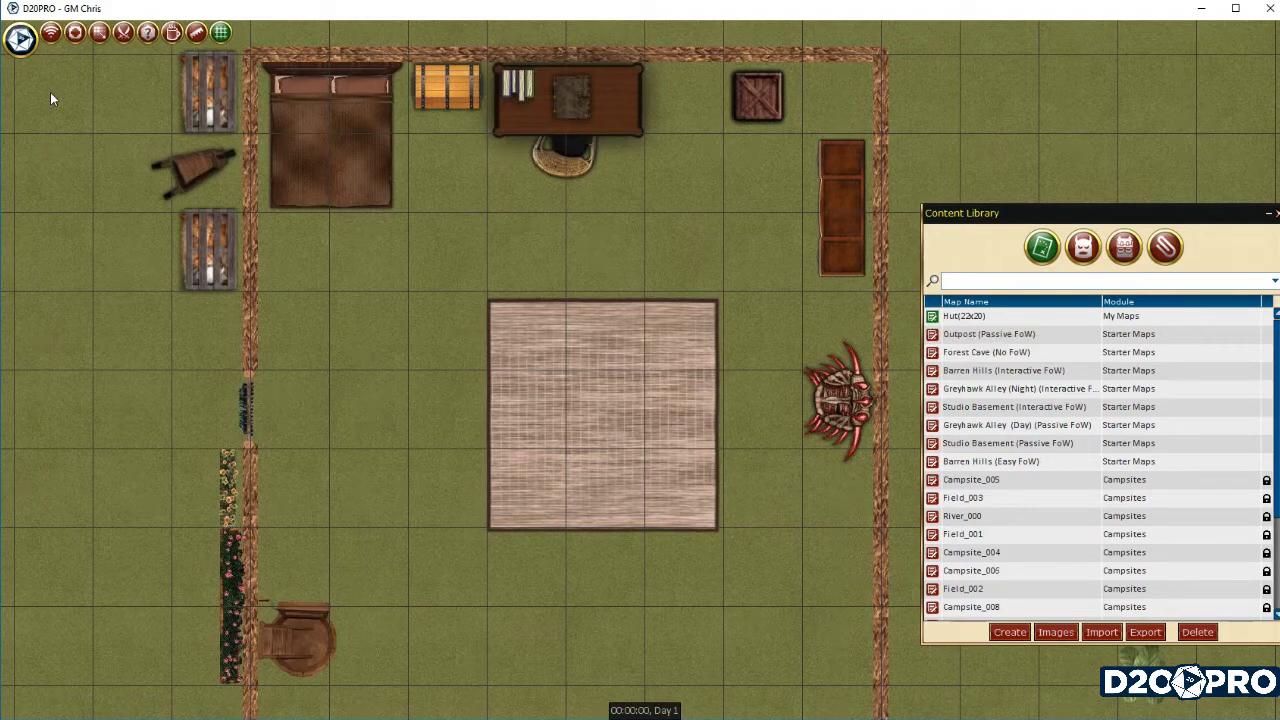
# Step: Place the Dolreth creature from the Creature Library on the grass outside the hut, near the firewood
pyautogui.click(20, 38)
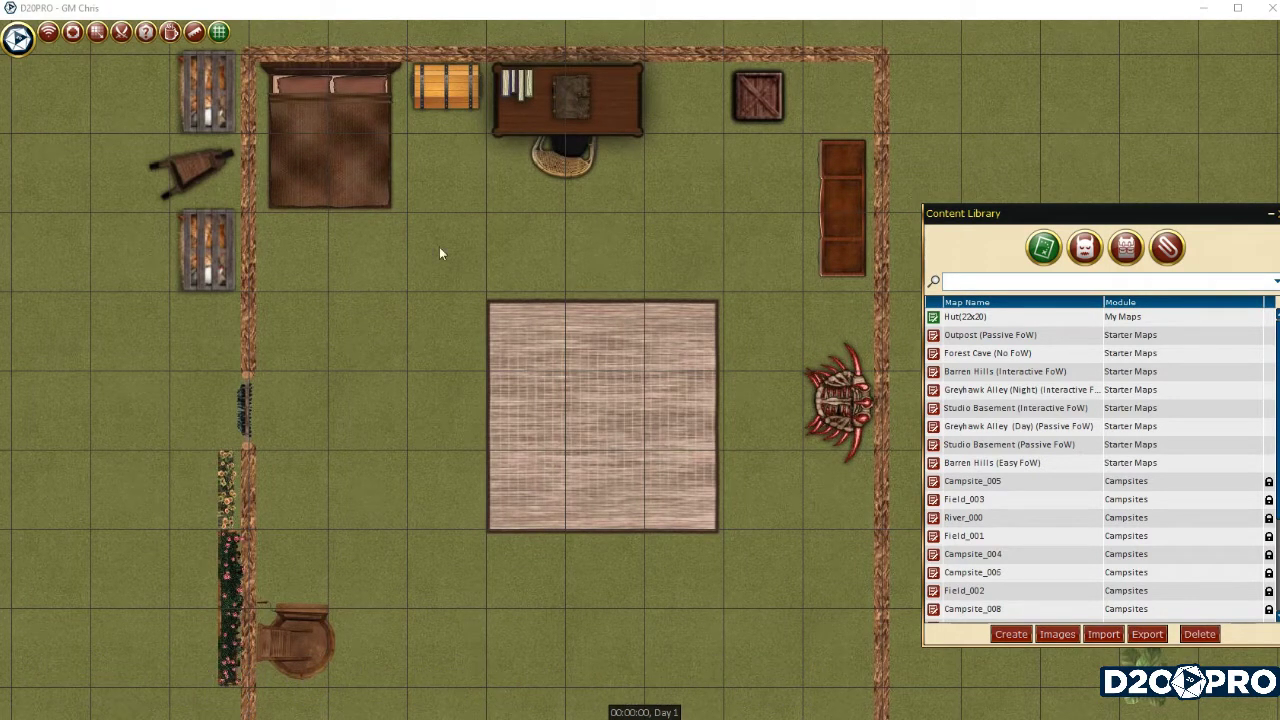
pyautogui.moveTo(558, 214); pyautogui.dragTo(683, 232)
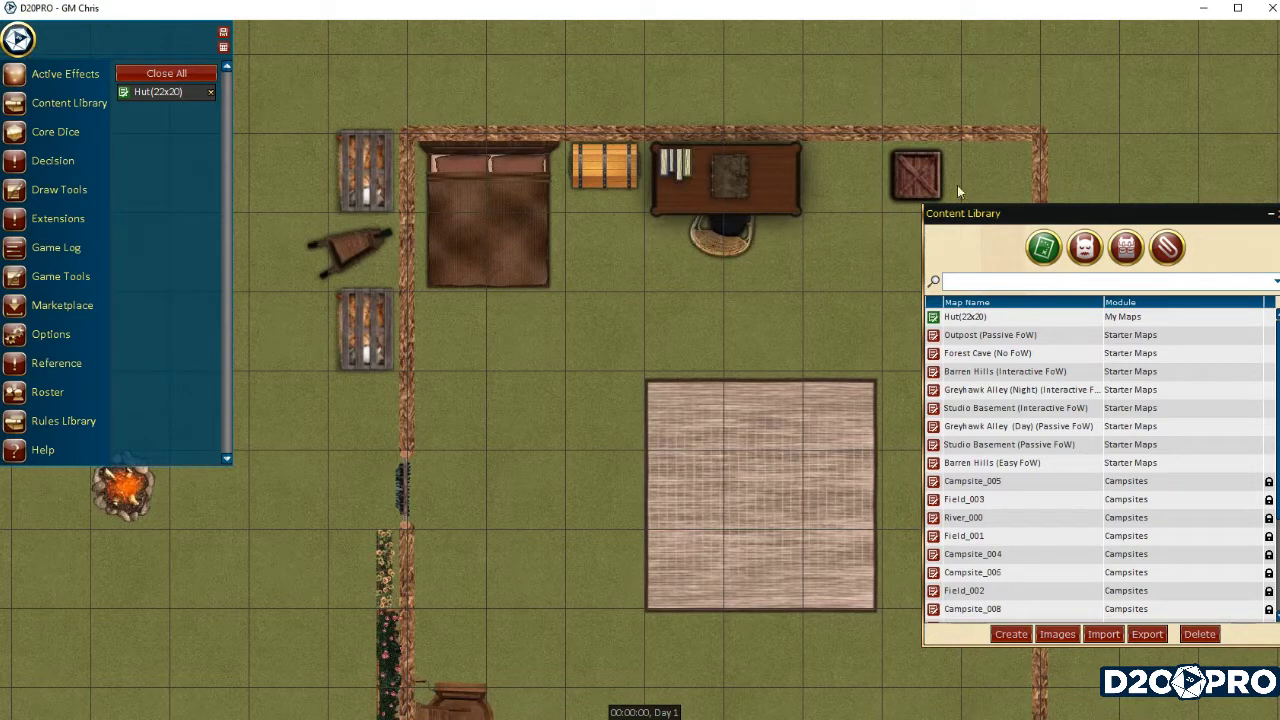
pyautogui.click(1084, 248)
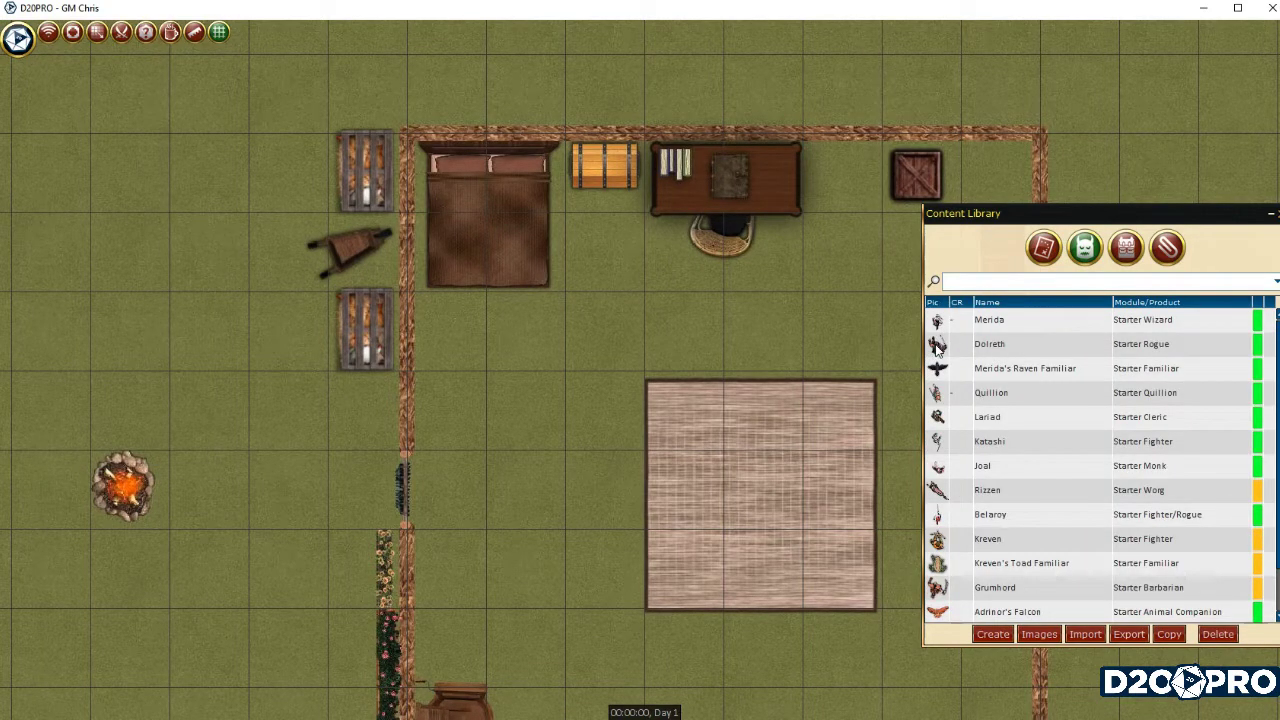
pyautogui.moveTo(934, 345); pyautogui.dragTo(466, 332)
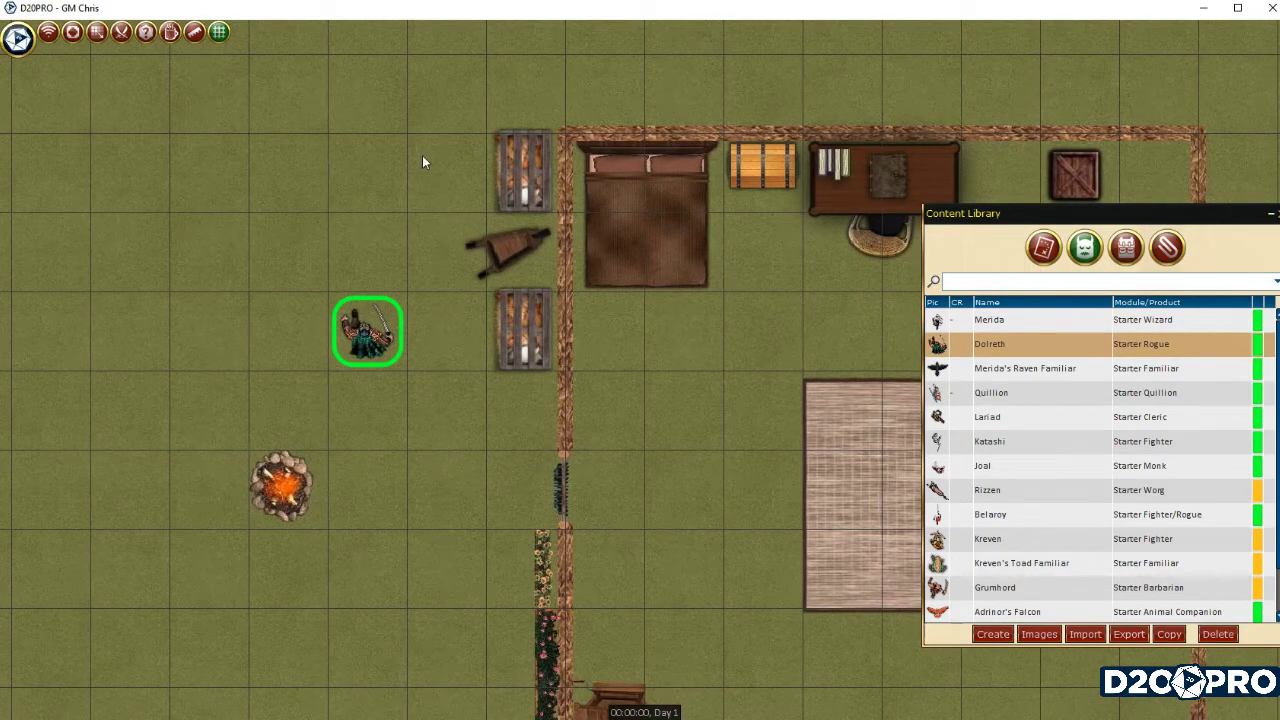
# Step: Show the Roster window and position it over the lower part of the map, clear of the Content Library
pyautogui.click(19, 40)
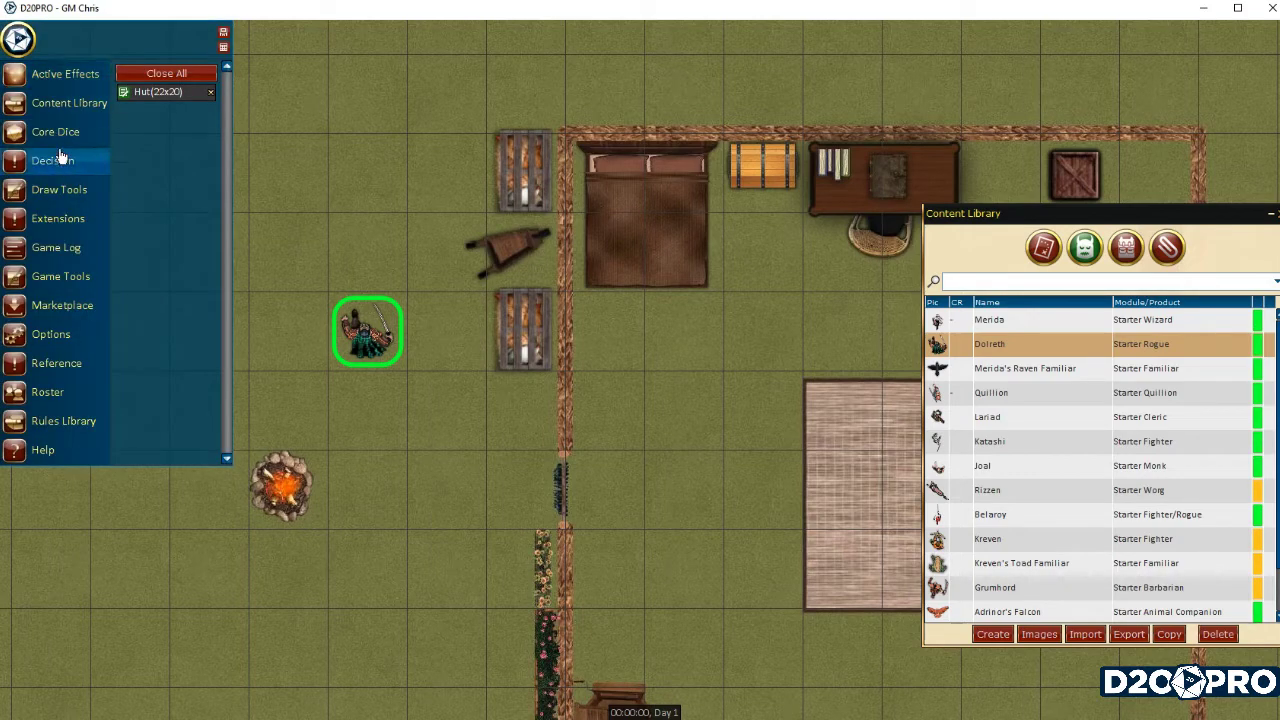
pyautogui.click(47, 392)
pyautogui.moveTo(868, 612); pyautogui.dragTo(614, 520)
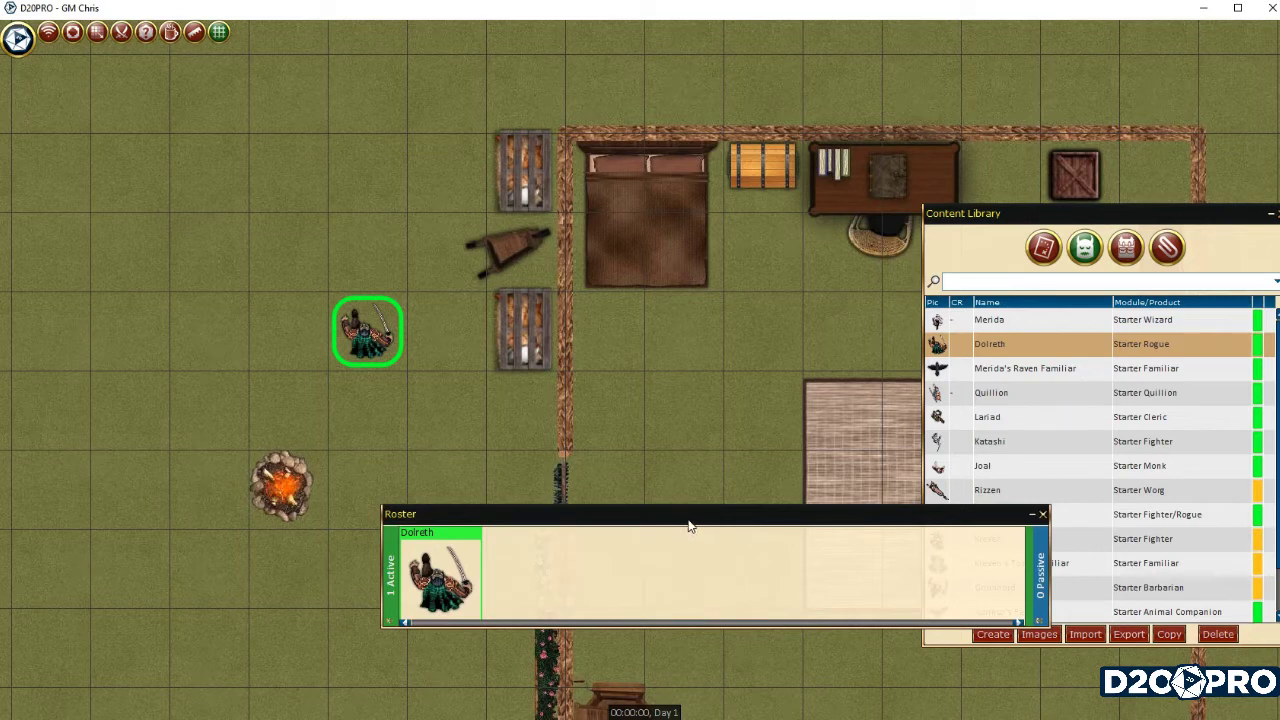
pyautogui.moveTo(689, 520); pyautogui.dragTo(531, 541)
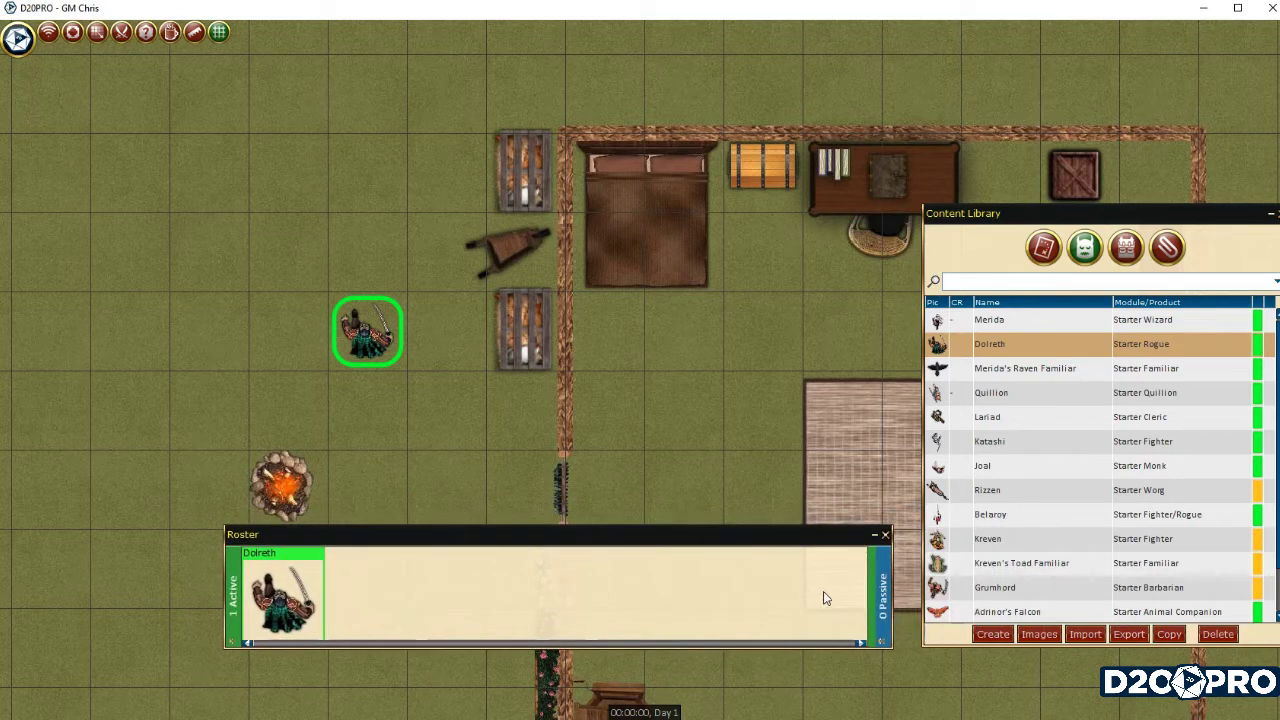
# Step: Expand the passive section of the Roster and move Dolreth from active to passive
pyautogui.click(884, 597)
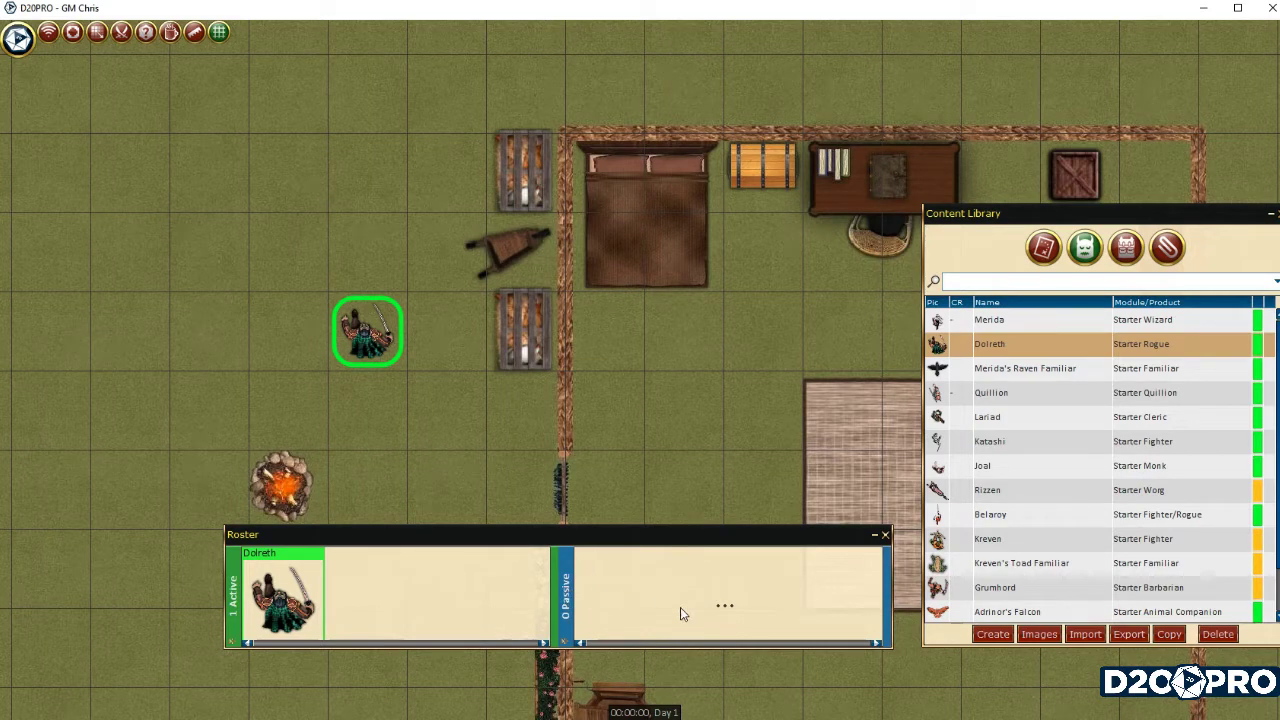
pyautogui.moveTo(304, 584); pyautogui.dragTo(630, 608)
pyautogui.moveTo(630, 538); pyautogui.dragTo(608, 514)
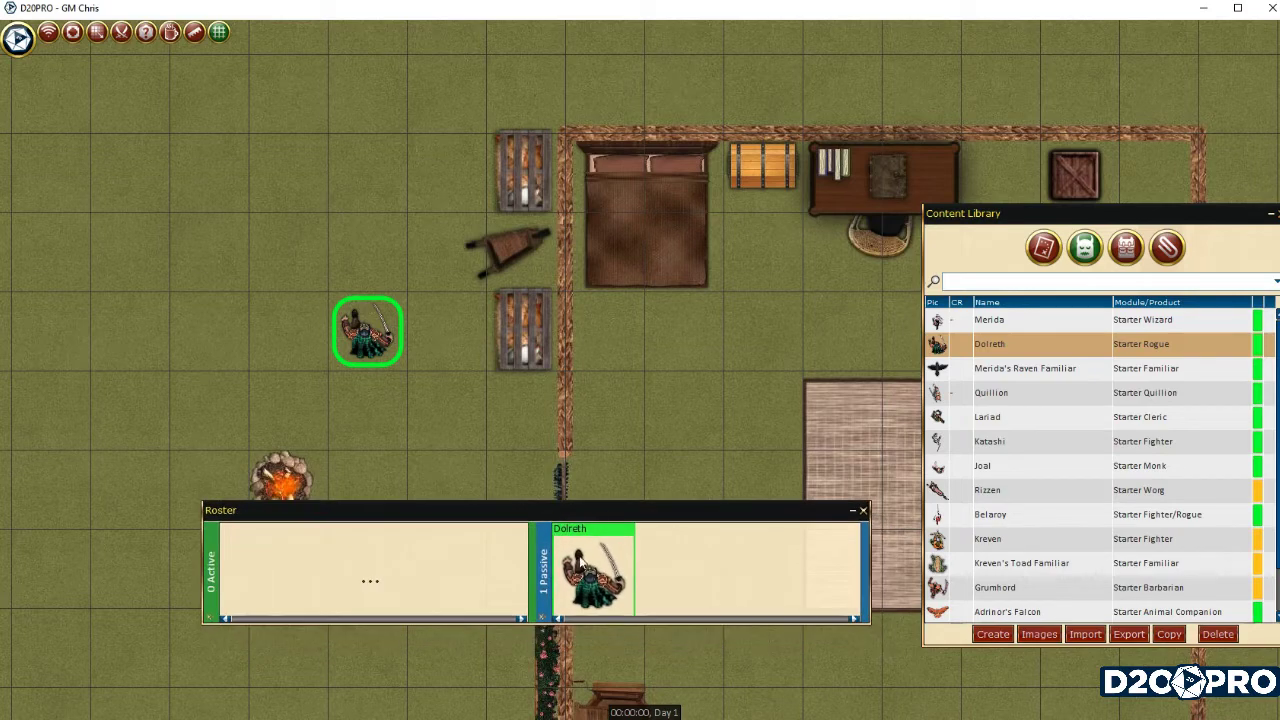
pyautogui.moveTo(588, 572)
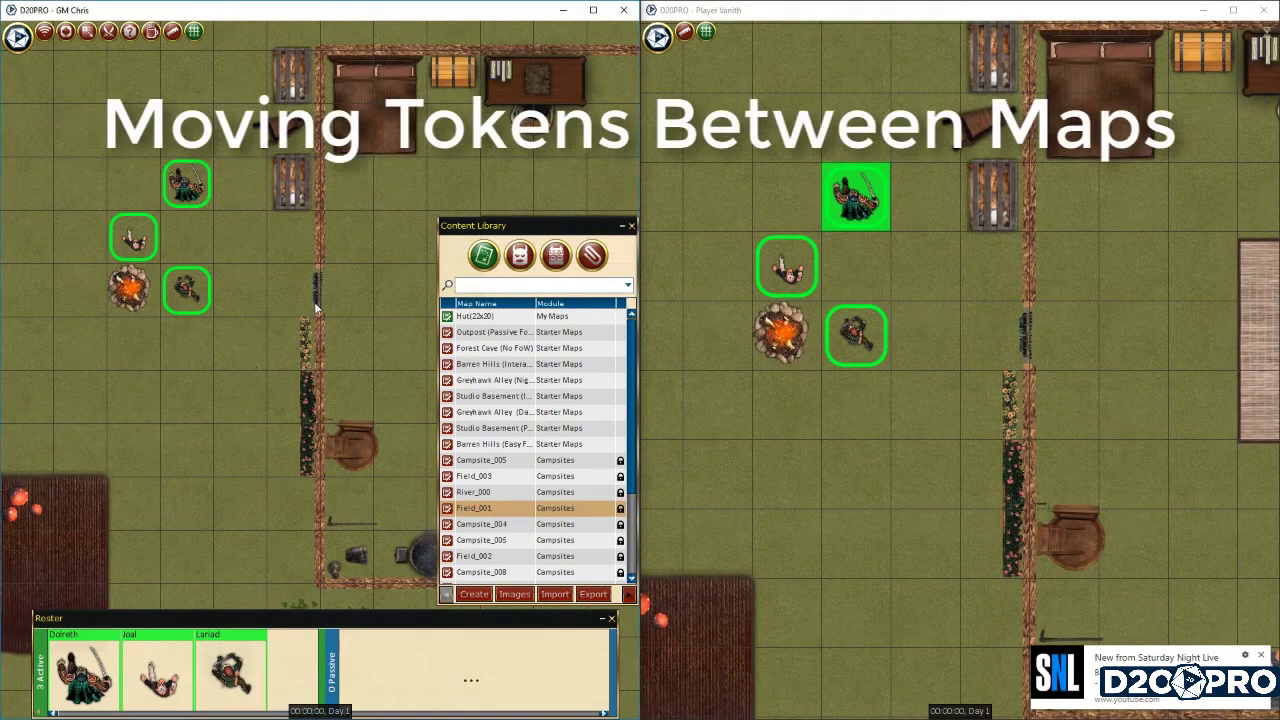
pyautogui.moveTo(314, 302); pyautogui.dragTo(76, 316)
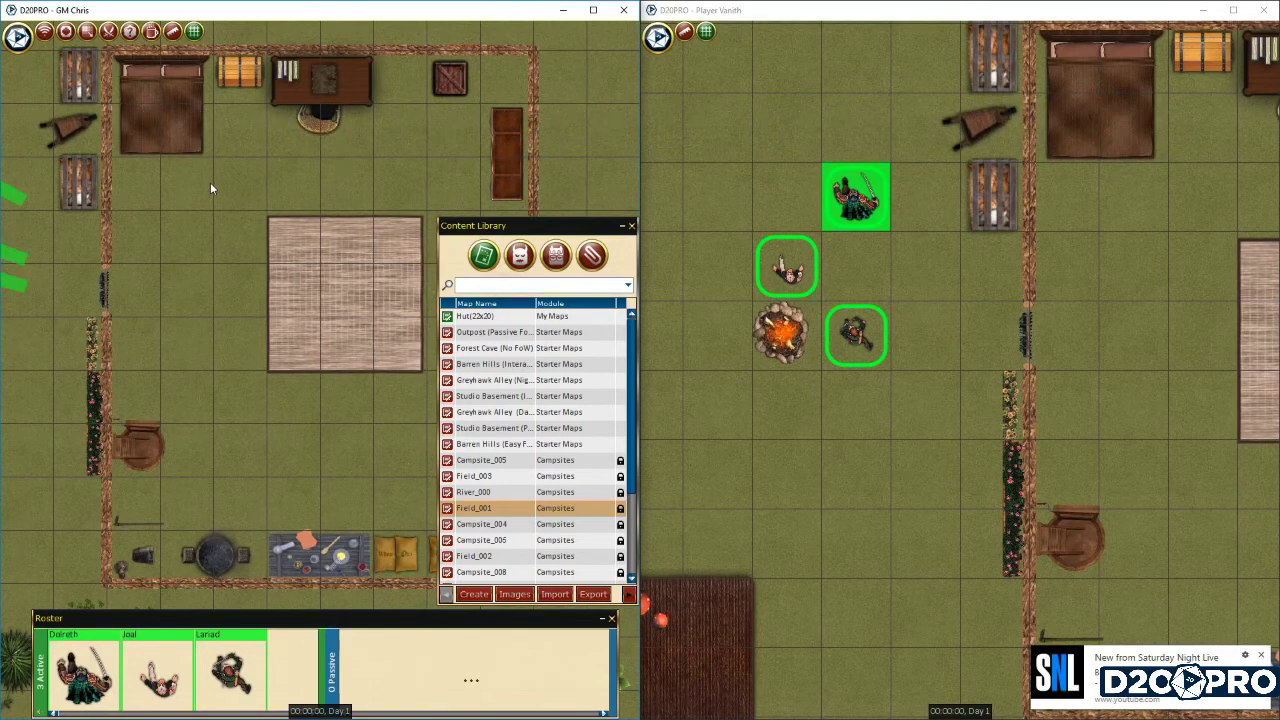
pyautogui.moveTo(210, 182); pyautogui.dragTo(372, 233)
pyautogui.moveTo(294, 341); pyautogui.dragTo(368, 325)
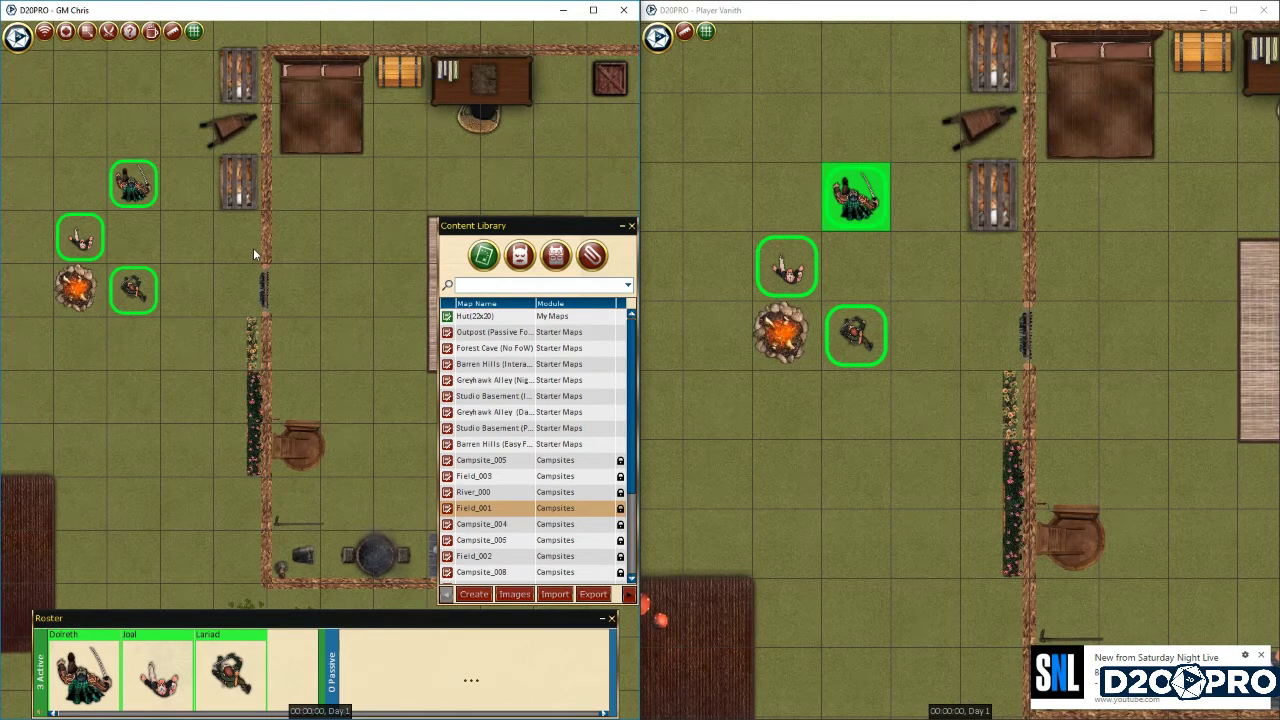
pyautogui.moveTo(215, 106); pyautogui.dragTo(315, 153)
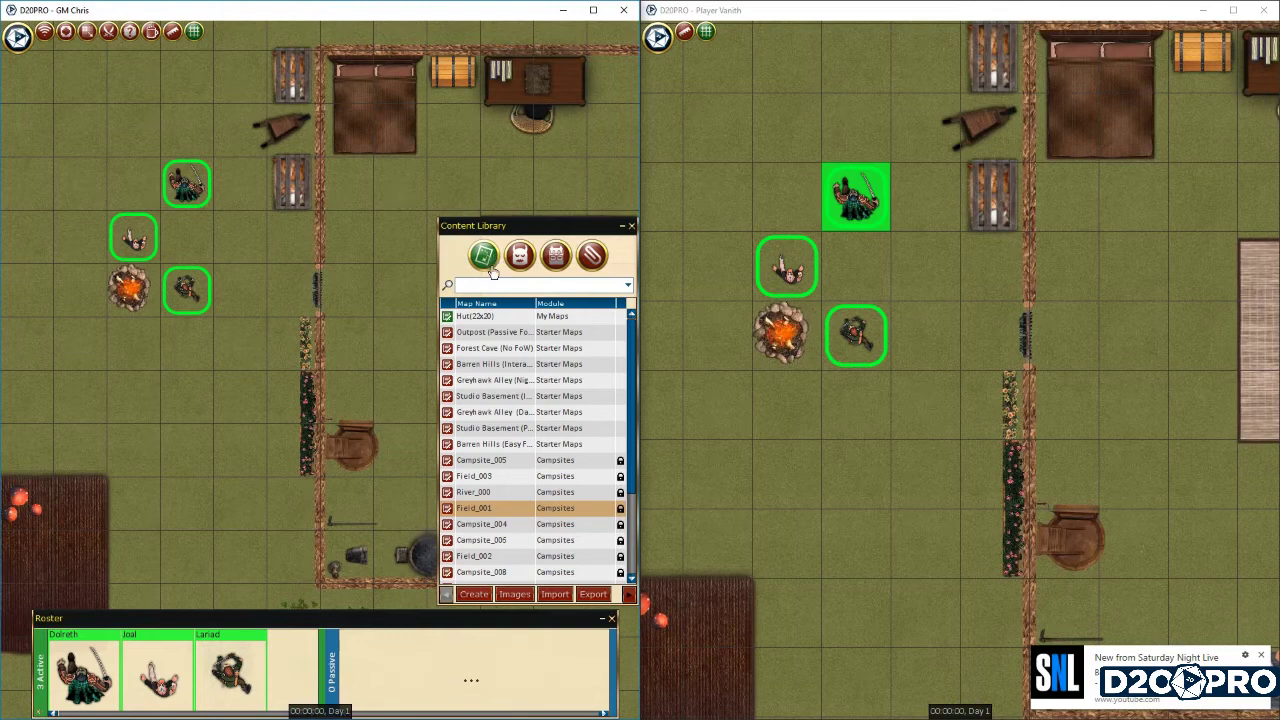
# Step: Open the Field_001 map from the Campsites module in the GM window so the whole field fits
pyautogui.click(448, 508)
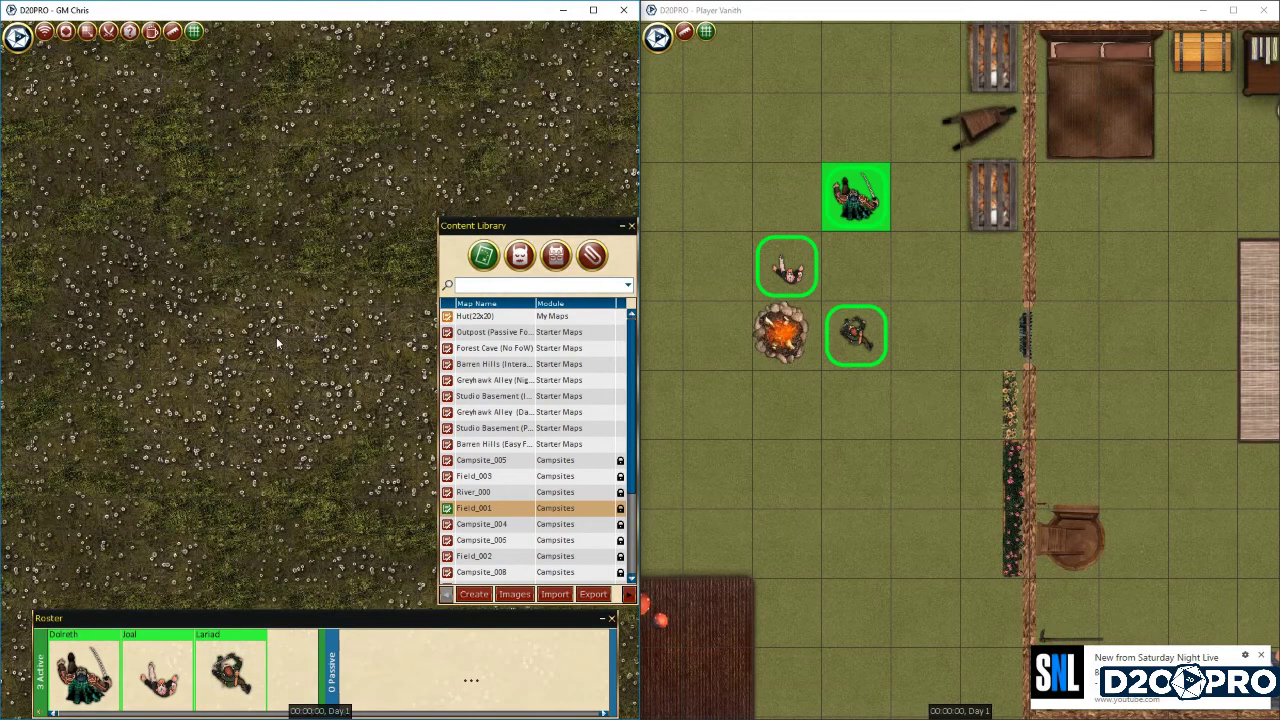
pyautogui.scroll(-5, 339, 297)
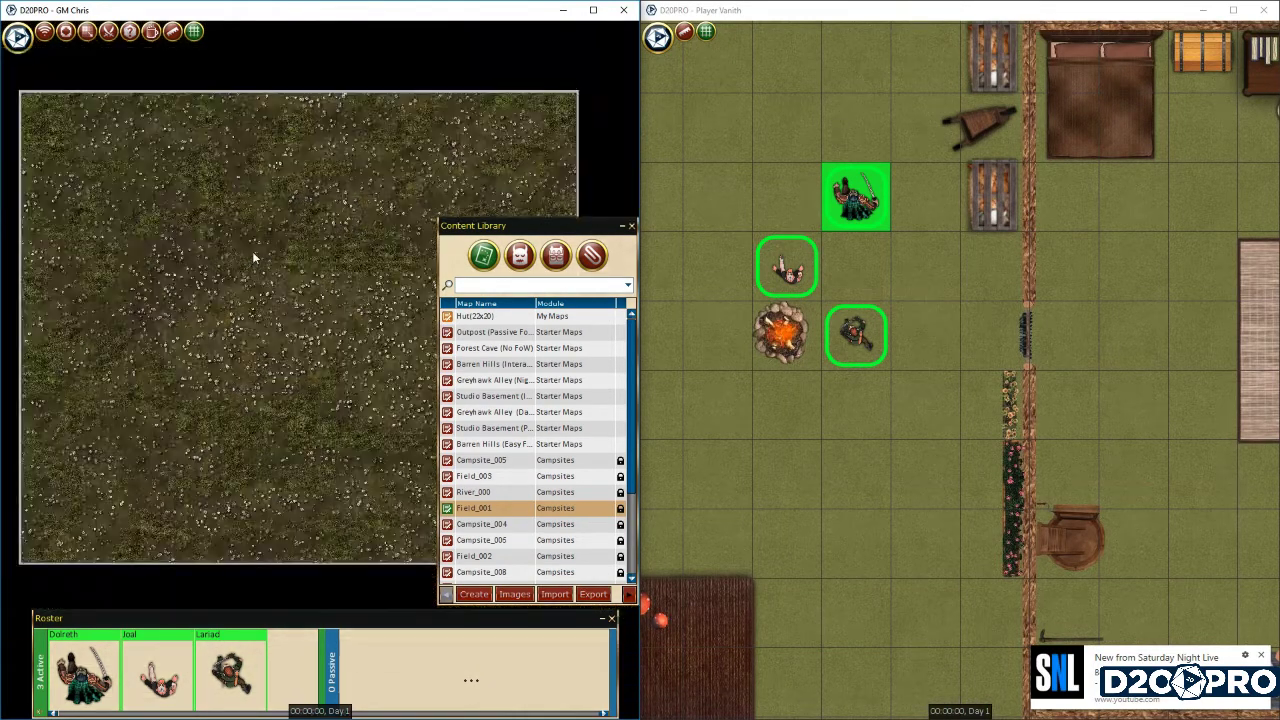
pyautogui.scroll(-1, 252, 251)
pyautogui.scroll(1, 261, 273)
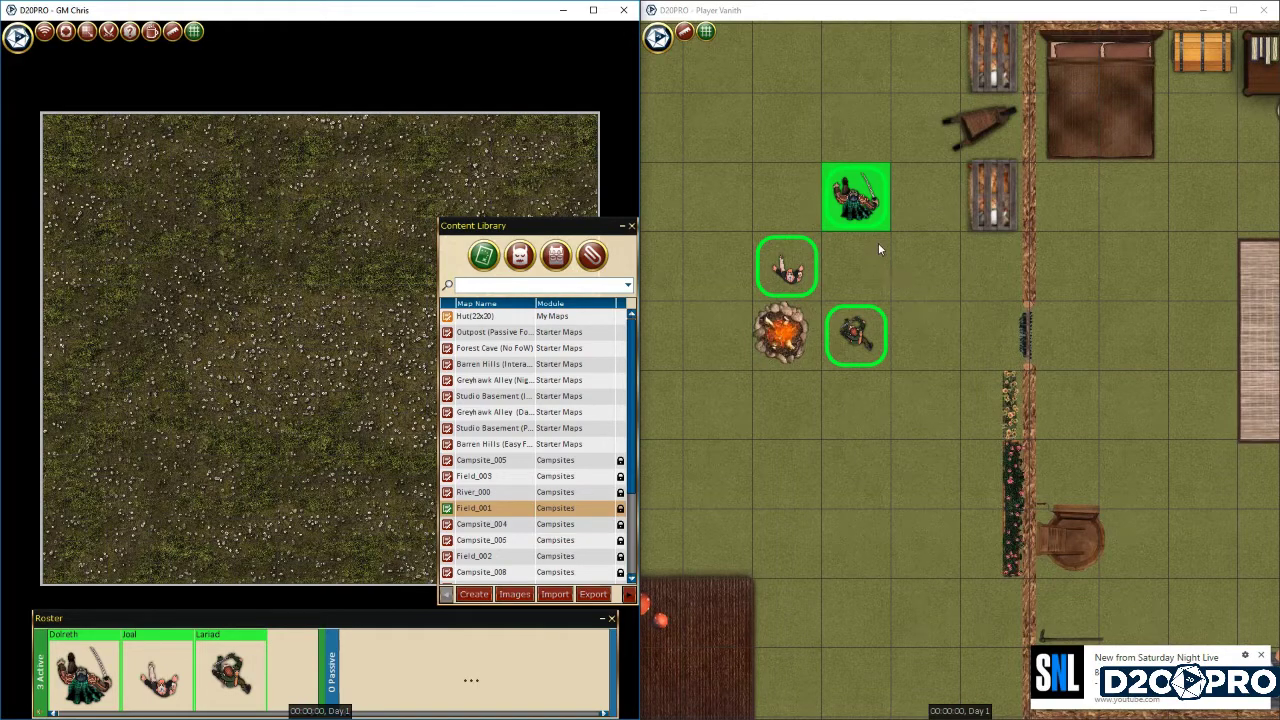
# Step: In the player window, move the Dolreth token one square diagonally toward the hut on the Hut map
pyautogui.moveTo(866, 205)
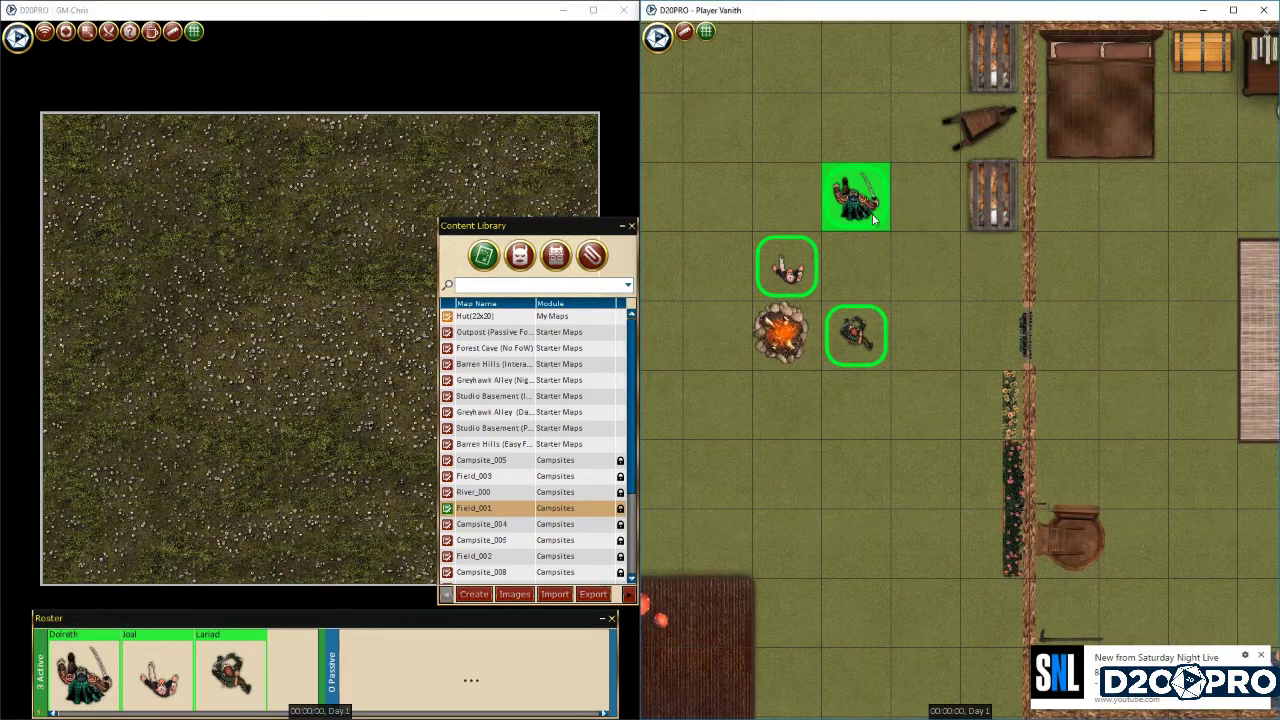
pyautogui.moveTo(865, 204); pyautogui.dragTo(916, 253)
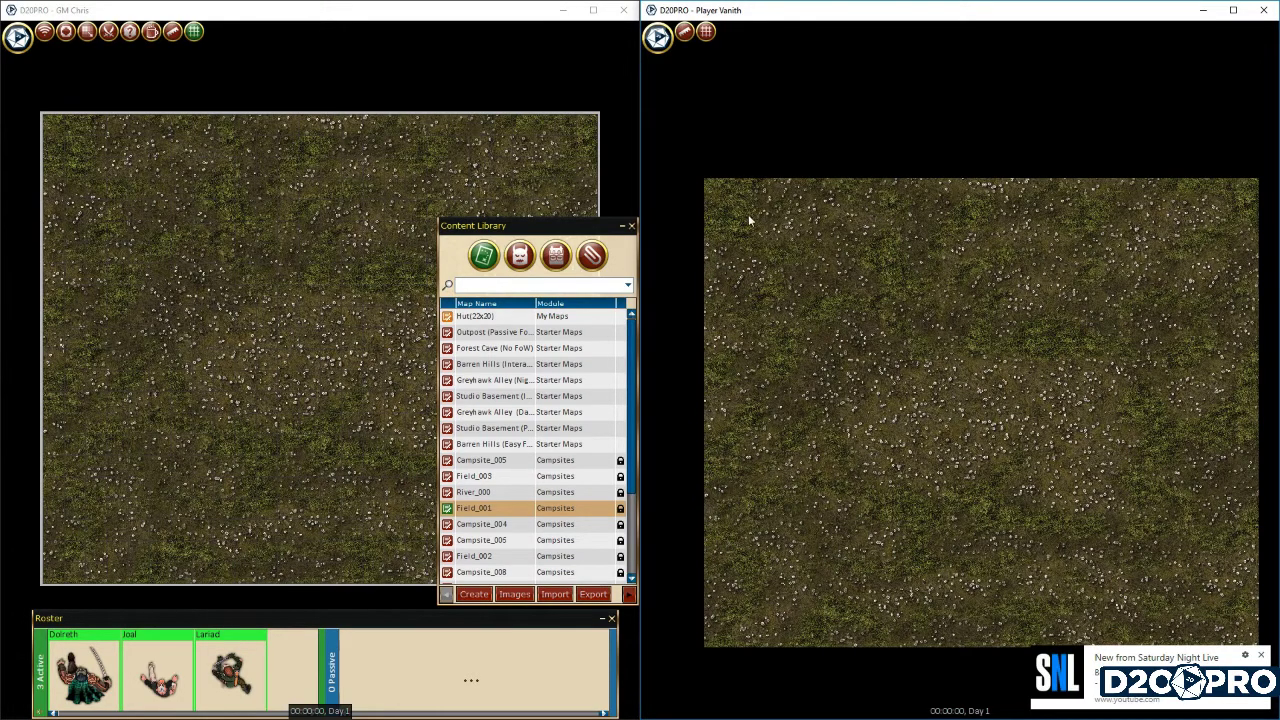
pyautogui.moveTo(593, 227); pyautogui.dragTo(585, 237)
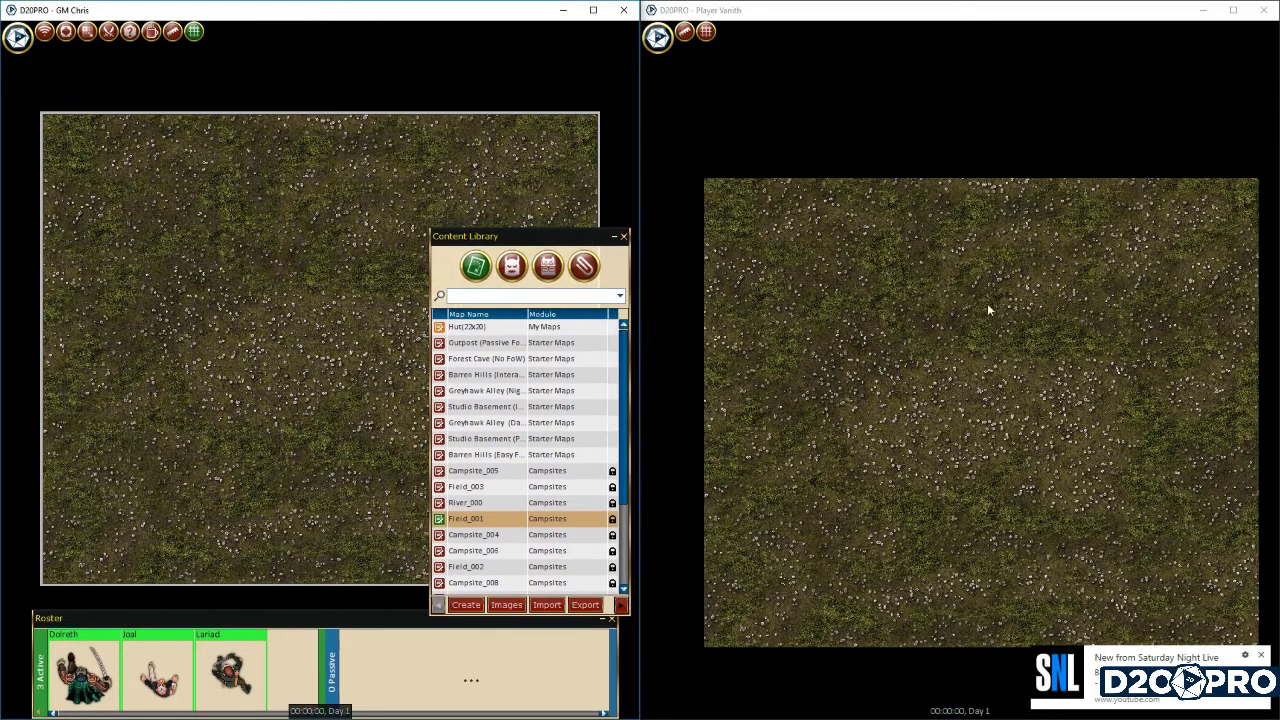
pyautogui.moveTo(987, 303); pyautogui.dragTo(963, 280)
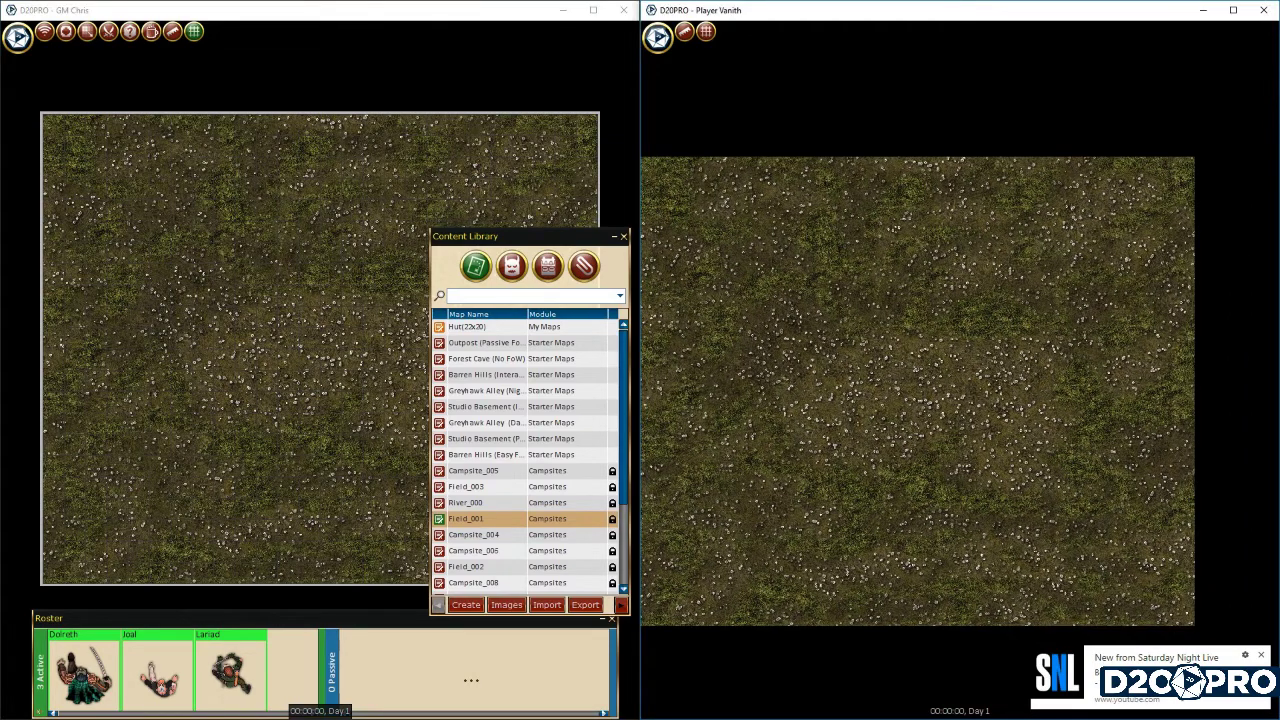
# Step: Switch the GM window back to the open Hut(22x20) map with all three tokens in view
pyautogui.click(17, 37)
pyautogui.moveTo(60, 93)
pyautogui.click(150, 86)
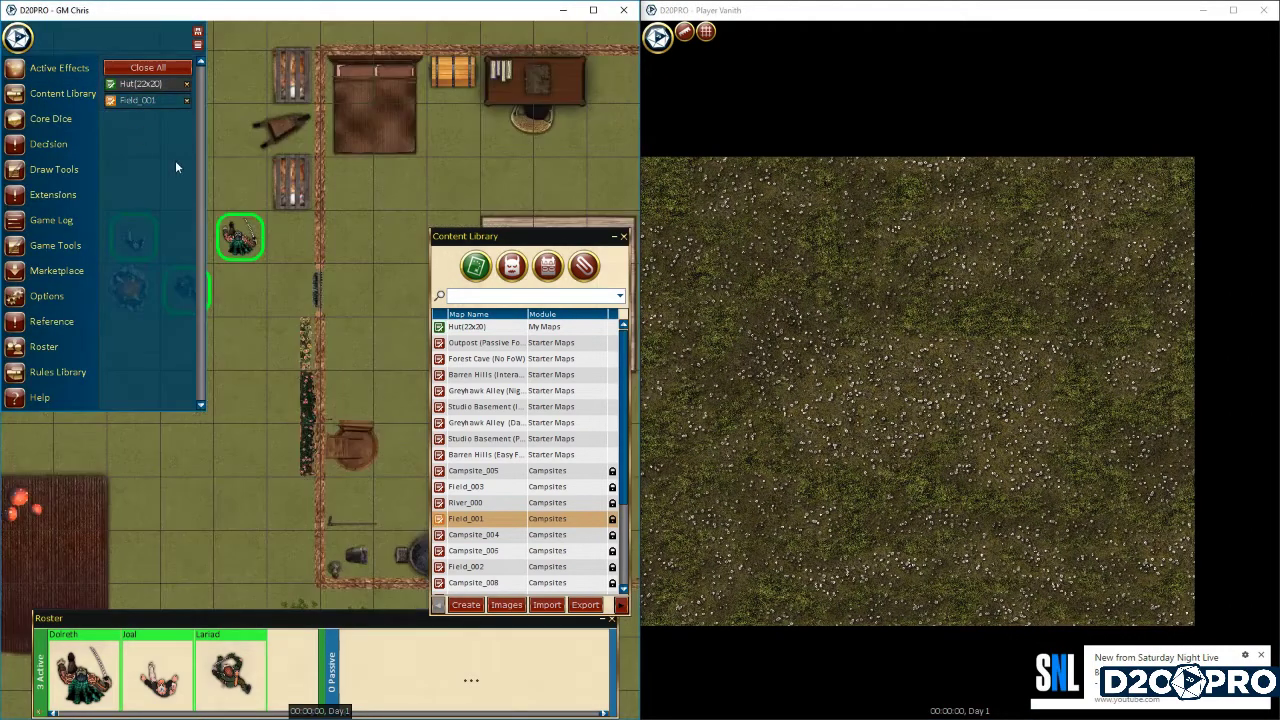
pyautogui.moveTo(240, 188); pyautogui.dragTo(306, 194)
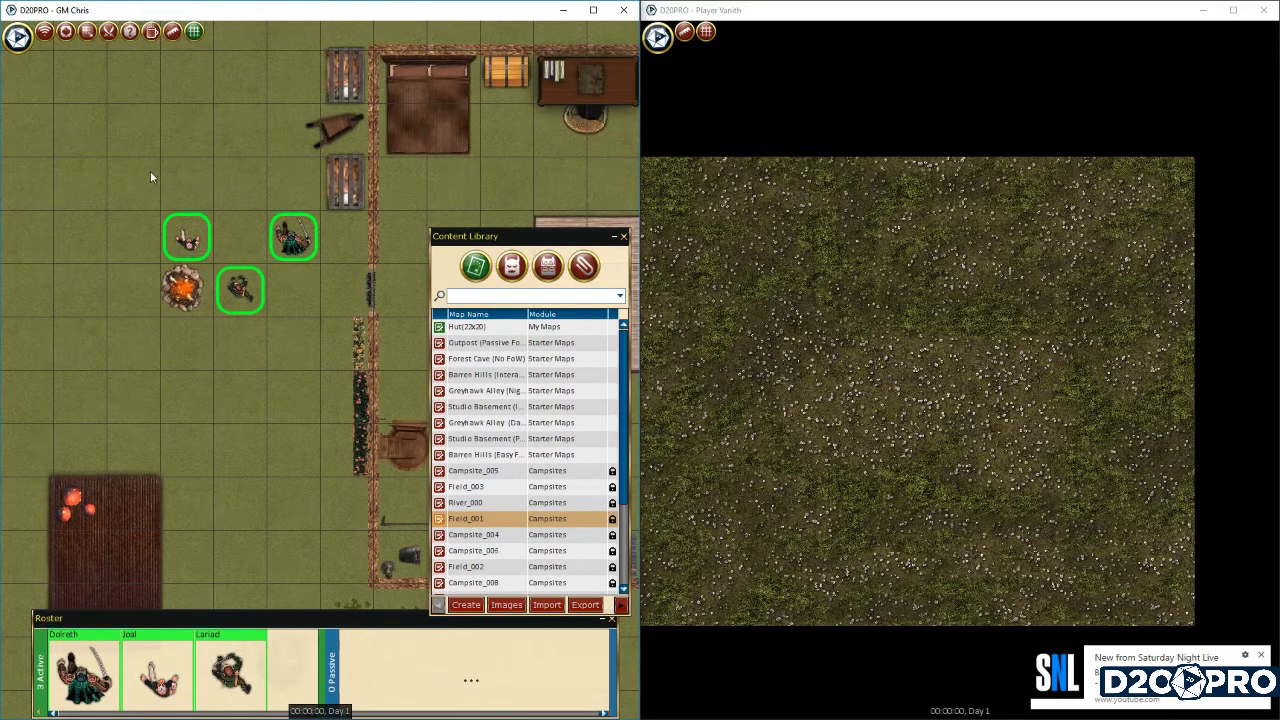
# Step: Start a Move to Map transfer for the Joal token beside the campfire
pyautogui.rightClick(186, 240)
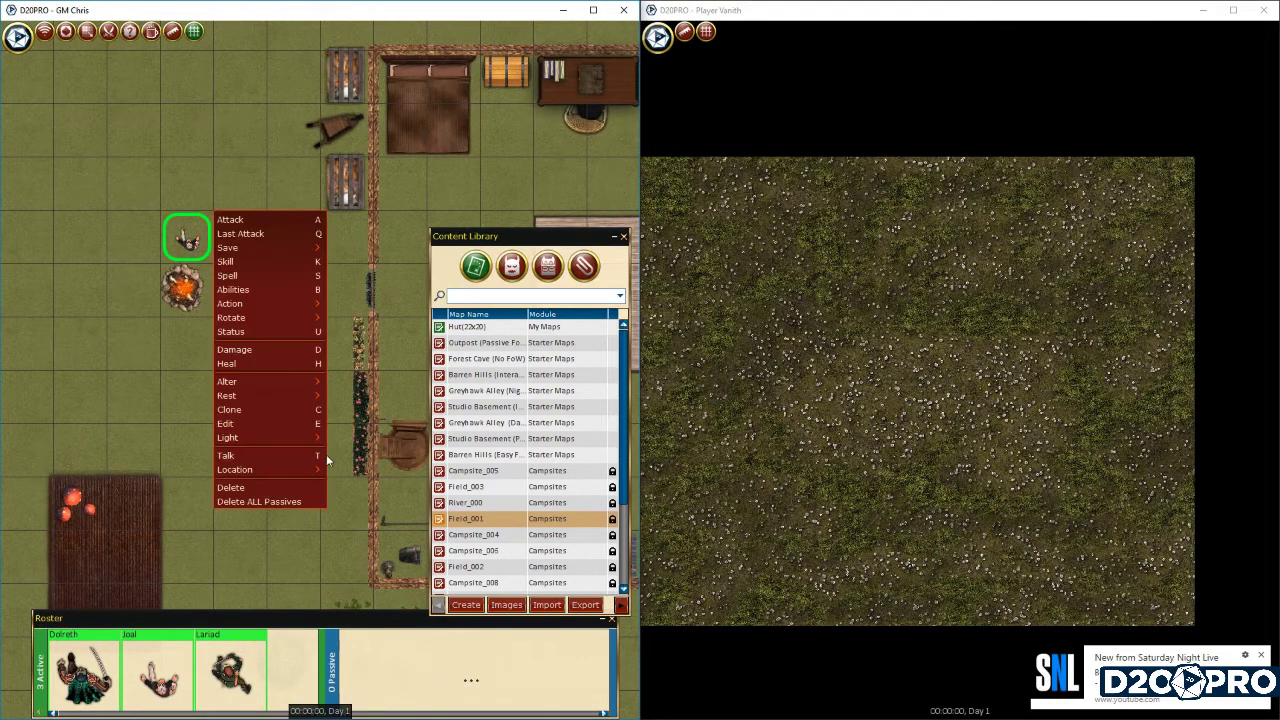
pyautogui.moveTo(278, 471)
pyautogui.click(360, 520)
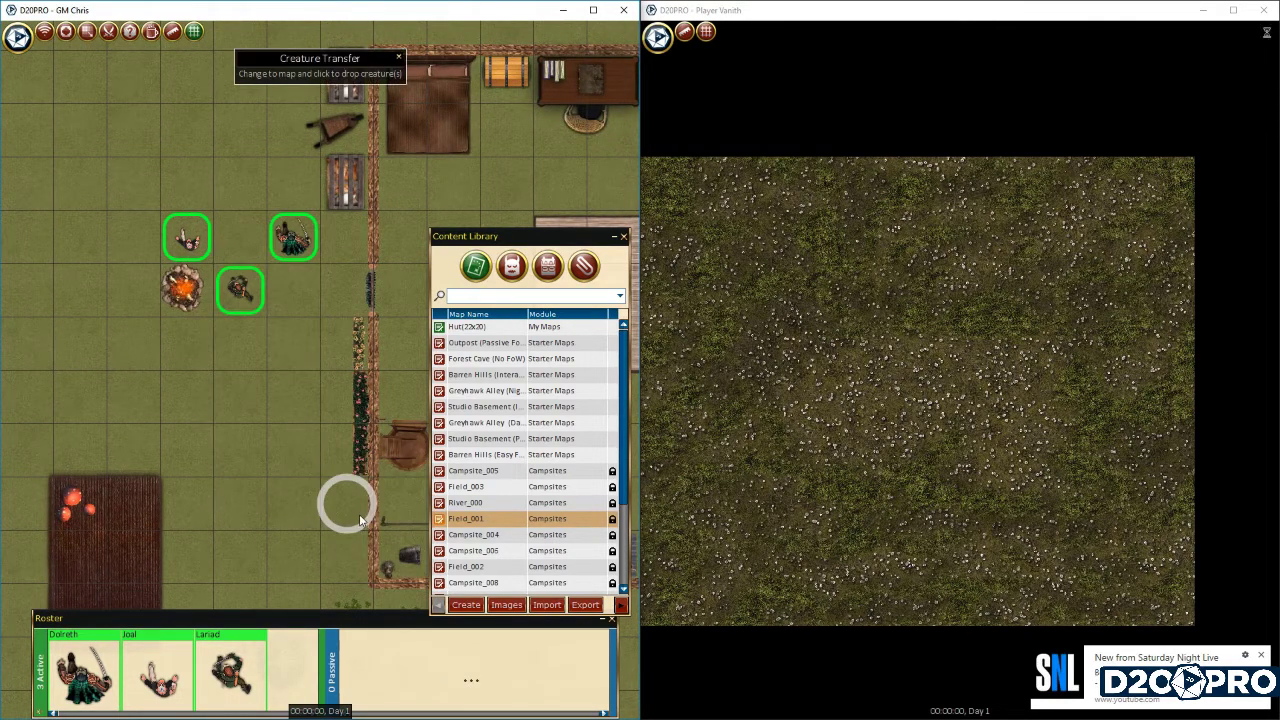
pyautogui.click(186, 240)
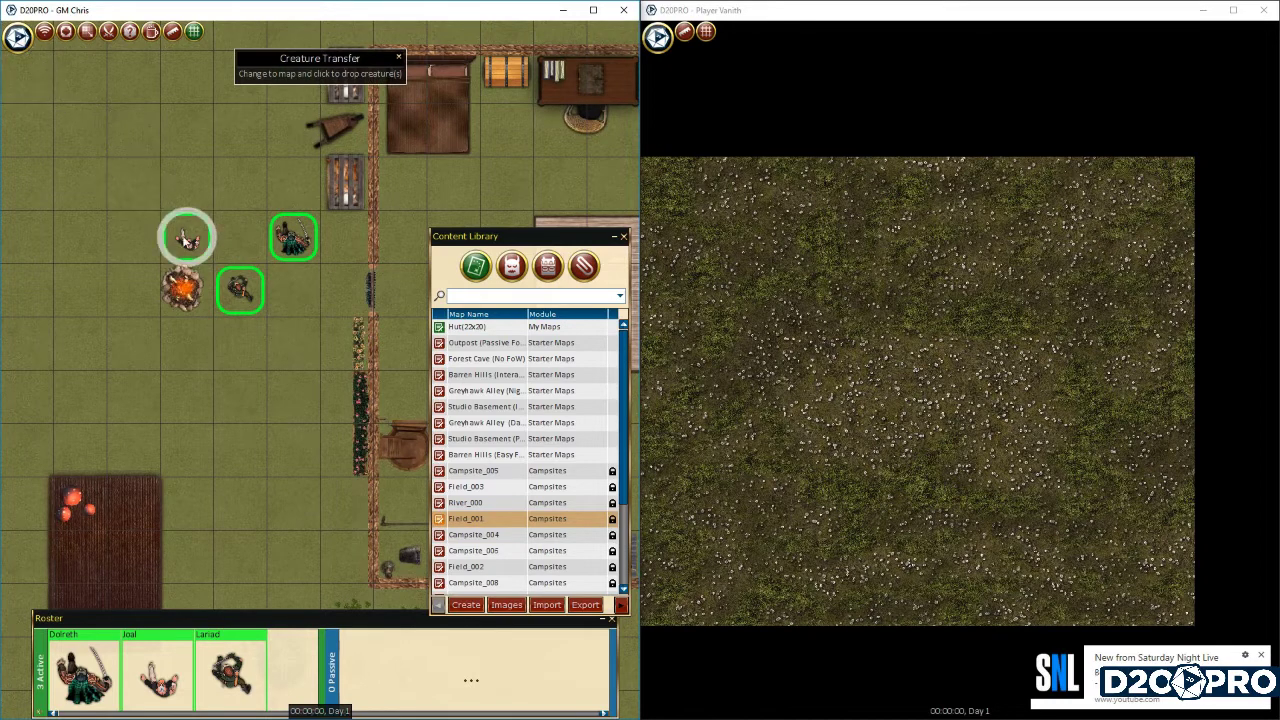
pyautogui.rightClick(185, 238)
pyautogui.moveTo(300, 471)
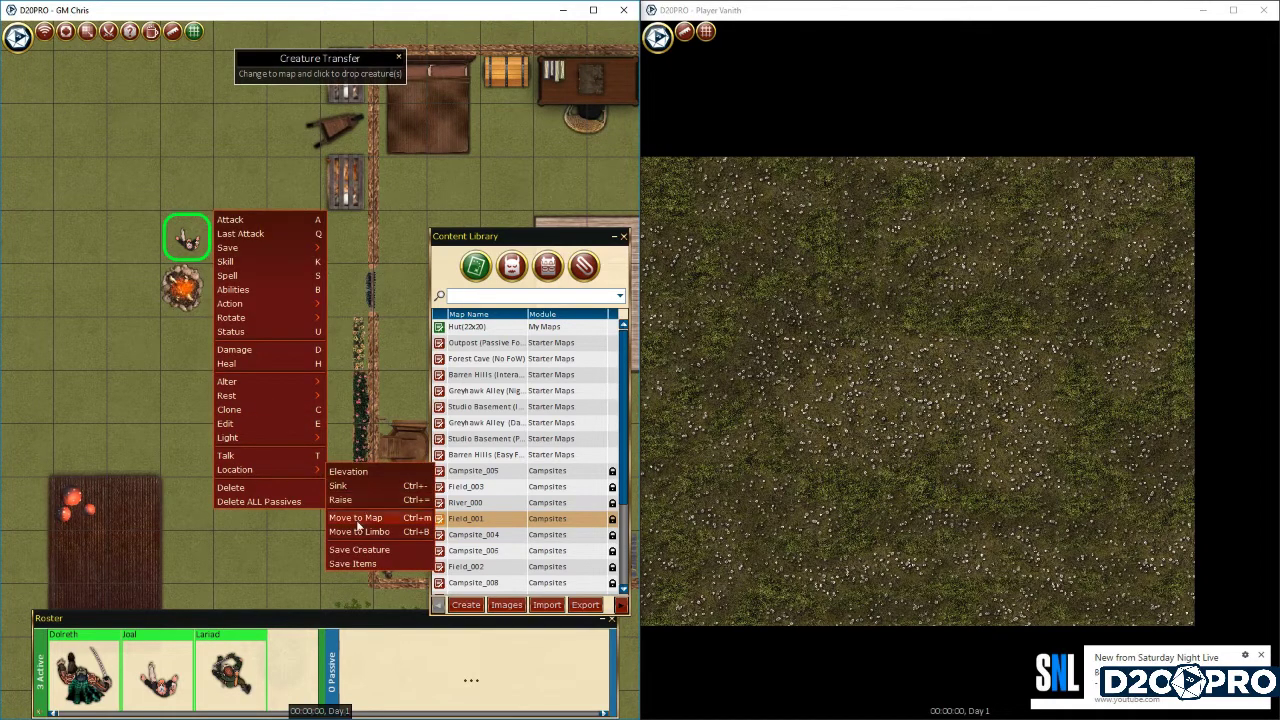
pyautogui.click(292, 237)
# Step: Switch the GM window to Field_001 and drop the transferred Joal token near the middle of the field
pyautogui.click(20, 40)
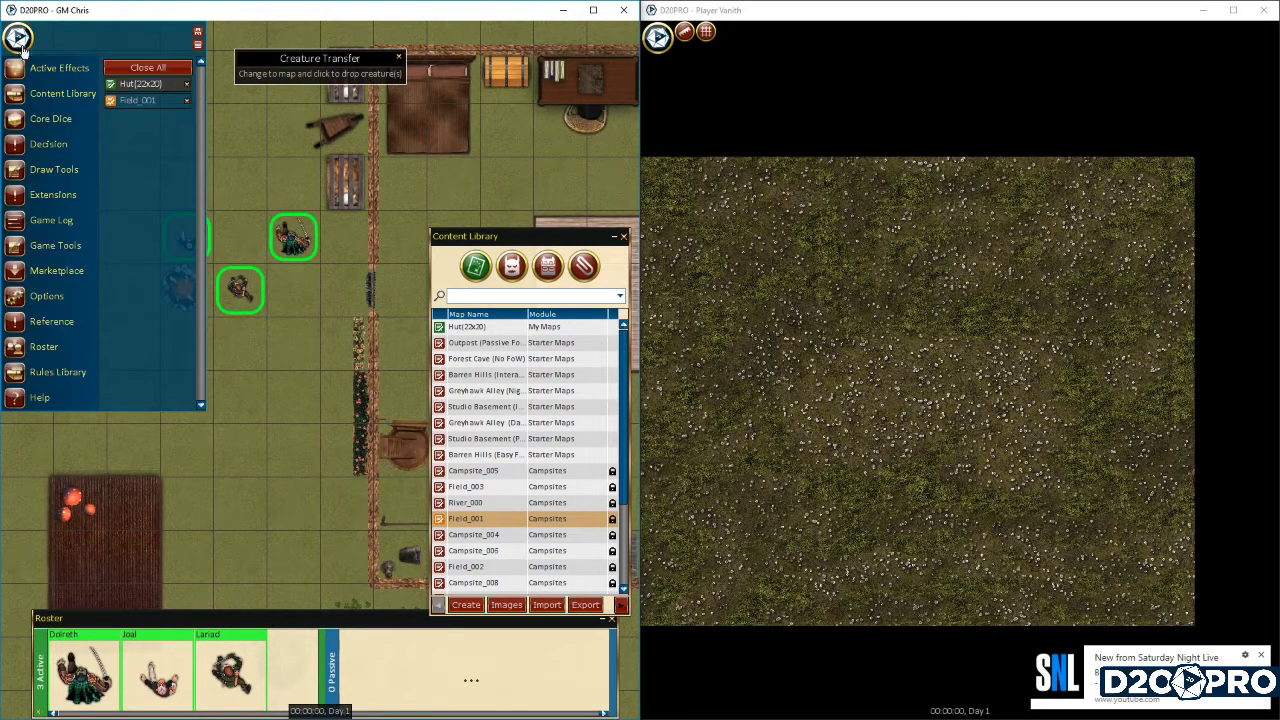
pyautogui.click(148, 101)
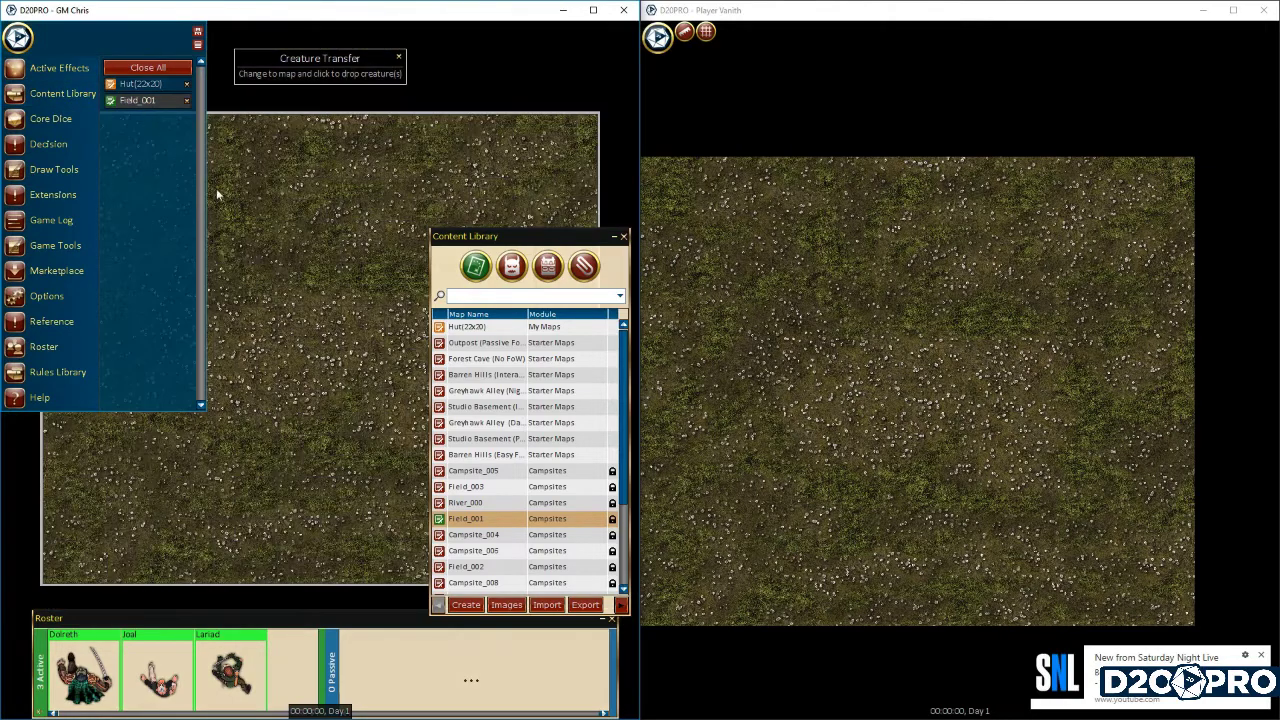
pyautogui.click(263, 297)
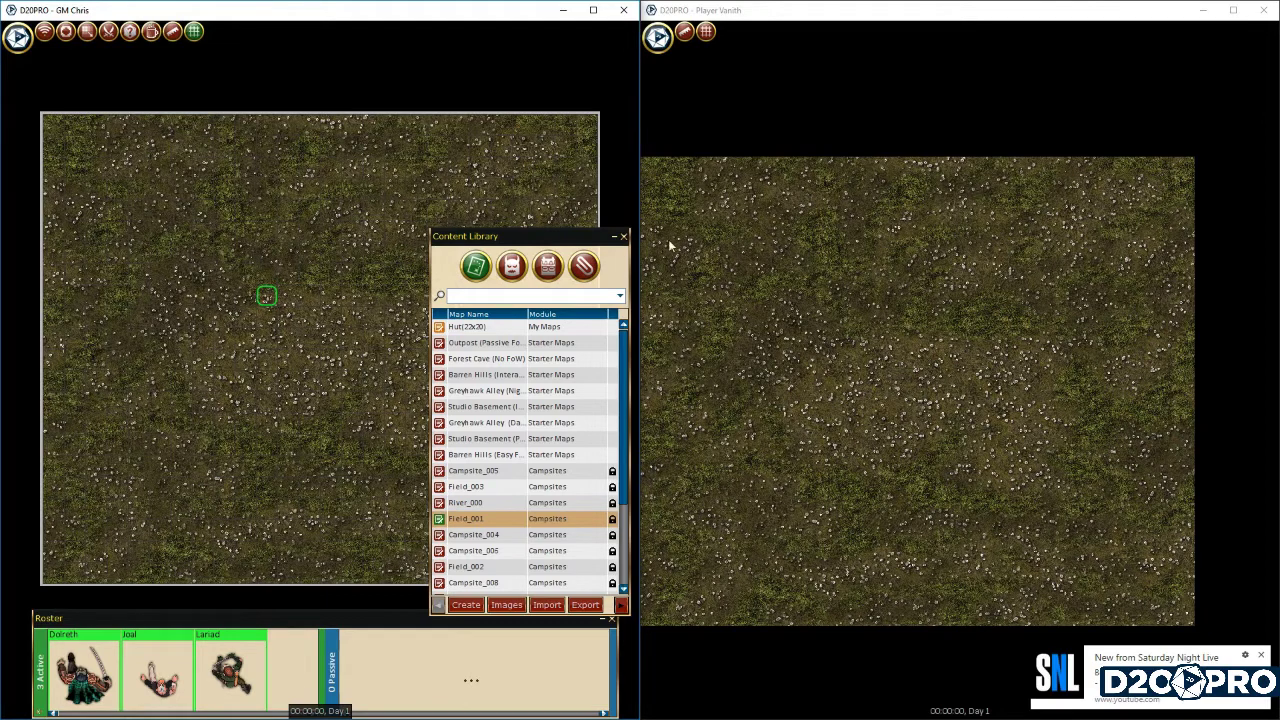
# Step: Recenter Field_001 in the player window and push the GM's updated map with the Joal token to the players
pyautogui.moveTo(845, 290); pyautogui.dragTo(904, 281)
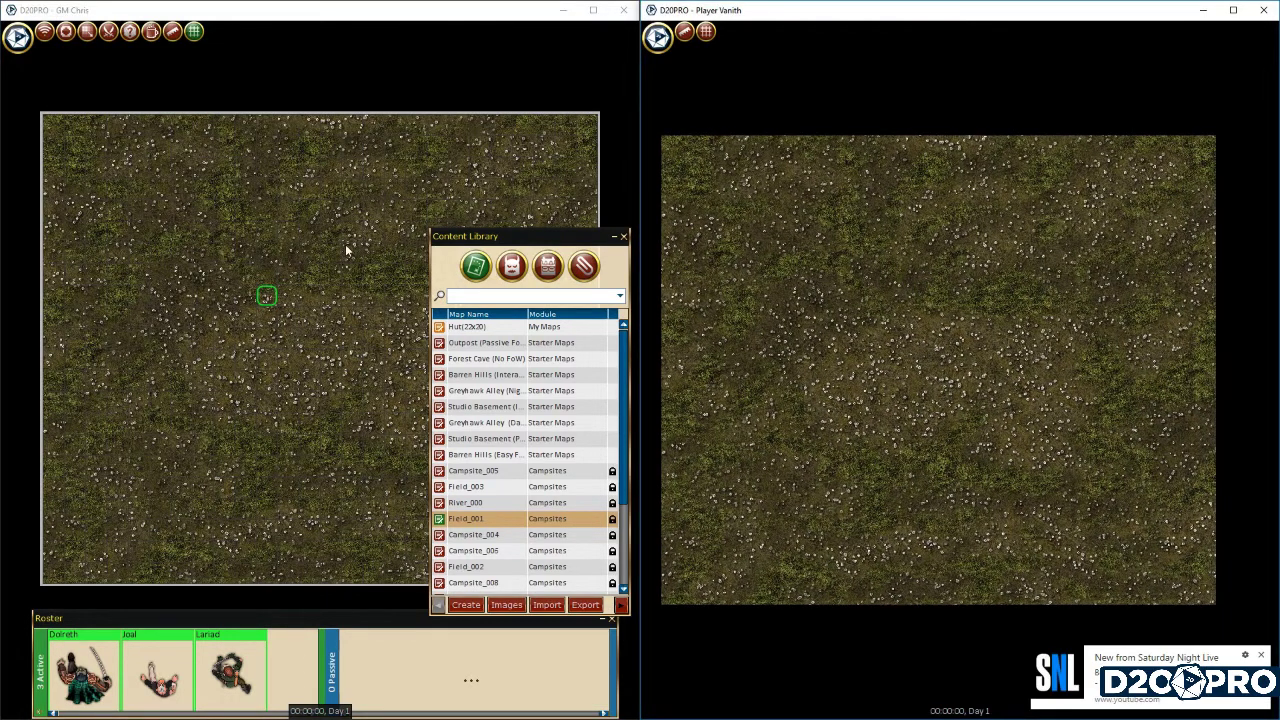
pyautogui.click(65, 31)
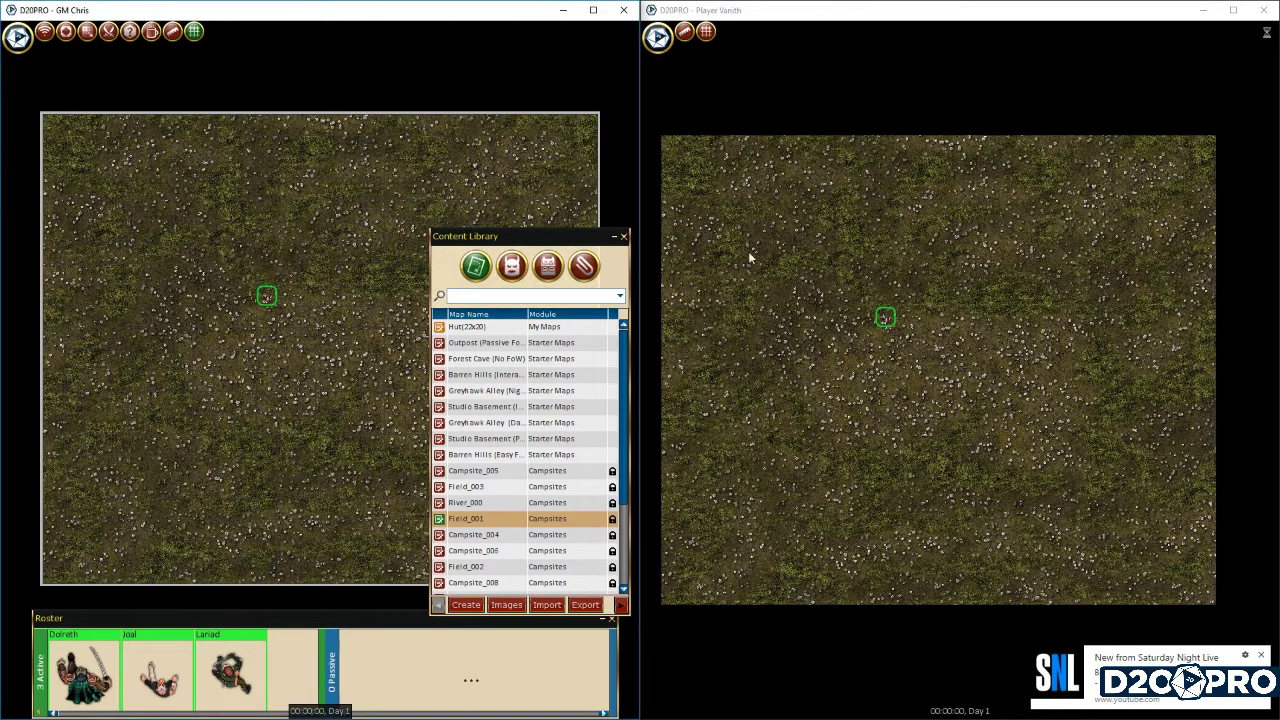
# Step: On the Hut(22x20) map in the GM window, select the Dolreth and Lariad tokens together and start a Move to Map transfer
pyautogui.click(30, 46)
pyautogui.click(138, 86)
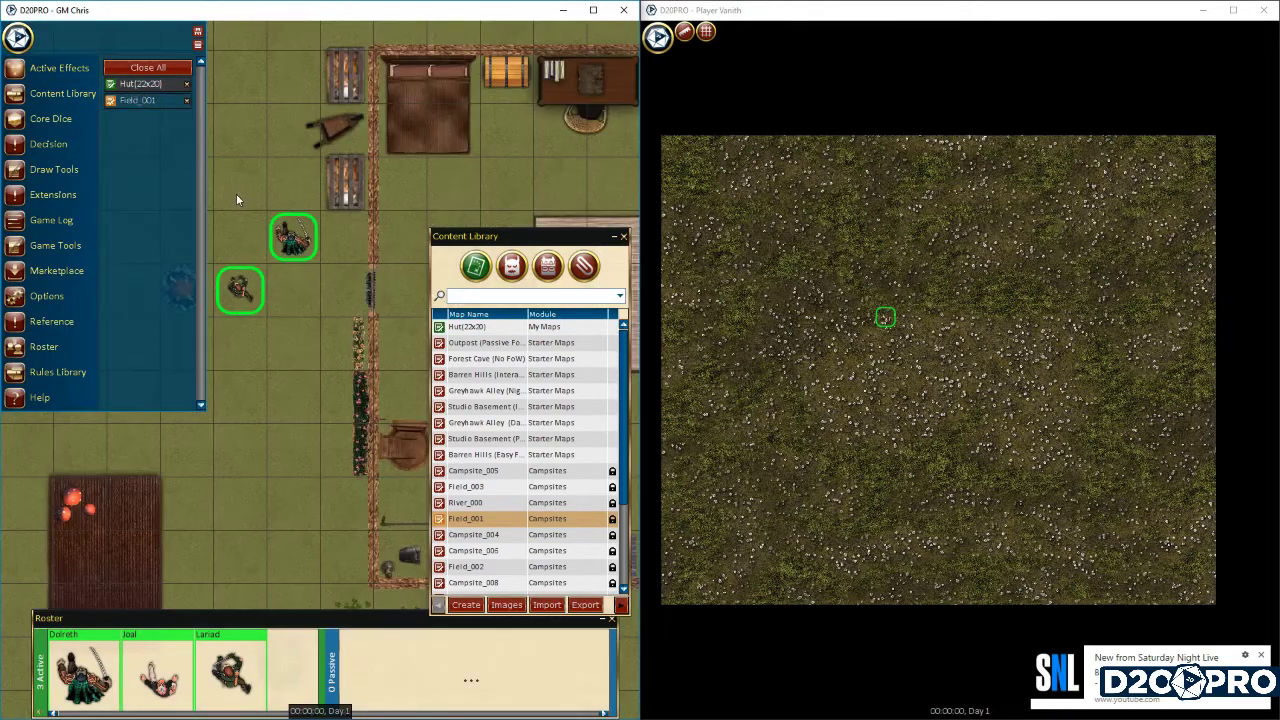
pyautogui.moveTo(212, 157); pyautogui.dragTo(318, 366)
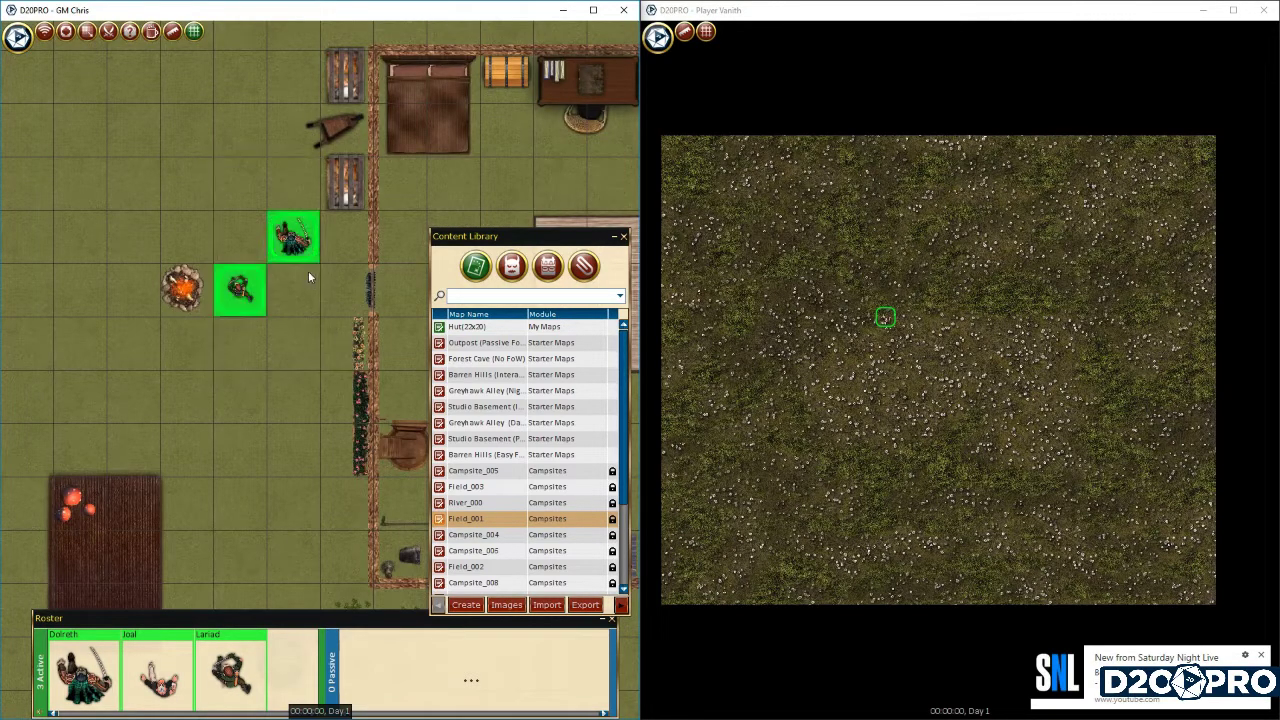
pyautogui.rightClick(300, 255)
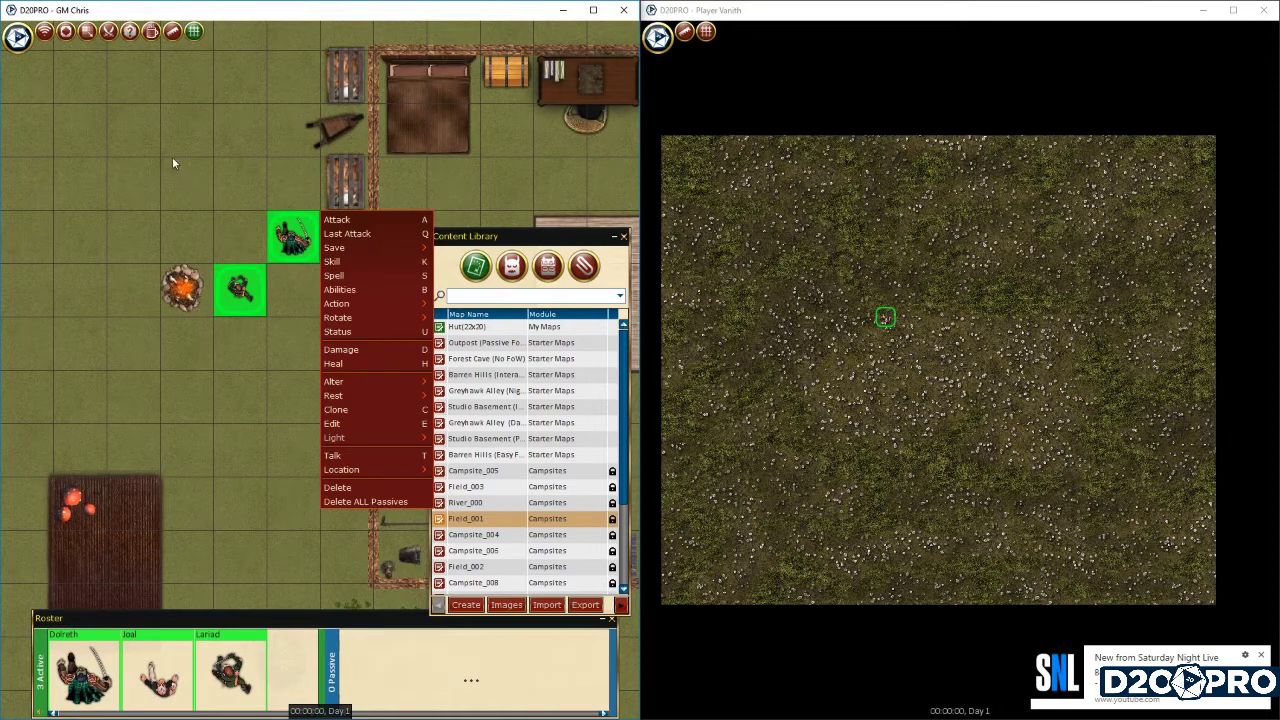
pyautogui.moveTo(172, 158); pyautogui.dragTo(362, 318)
pyautogui.rightClick(300, 250)
pyautogui.moveTo(385, 470)
pyautogui.click(470, 519)
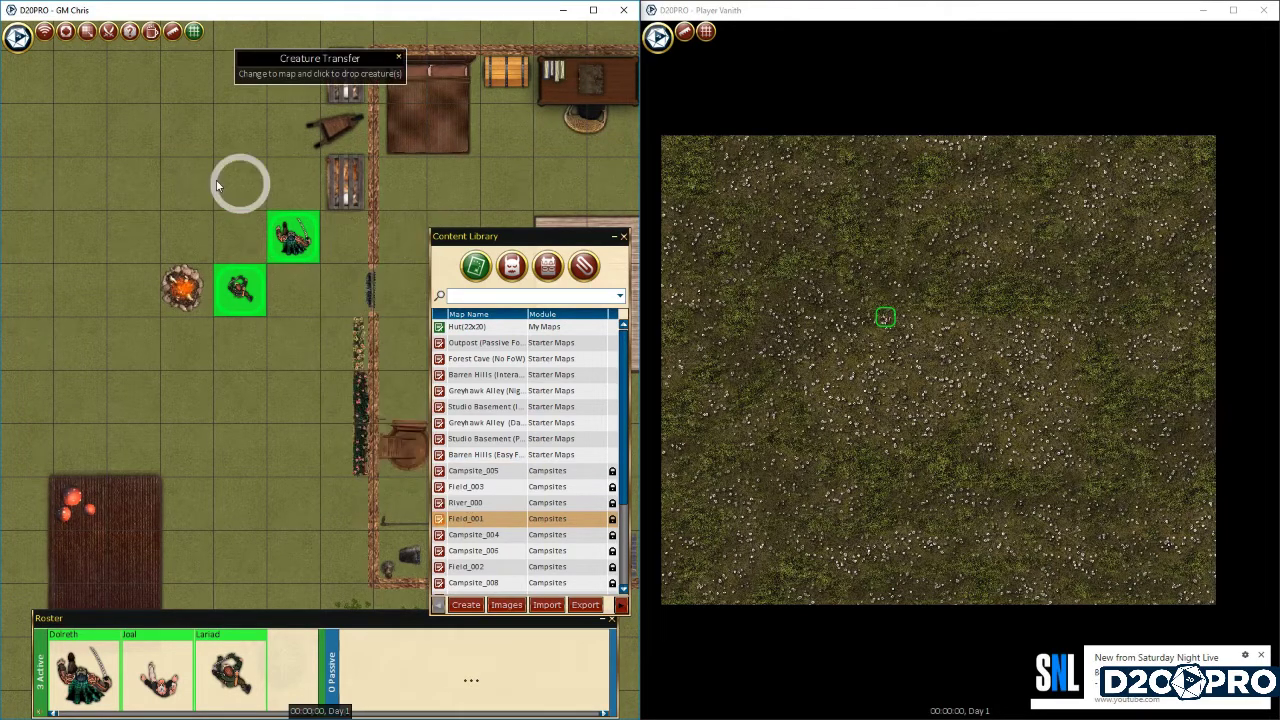
# Step: Drop the transferred Dolreth and Lariad tokens beside Joal on Field_001 and push the update to the players
pyautogui.click(17, 37)
pyautogui.moveTo(60, 93)
pyautogui.click(132, 100)
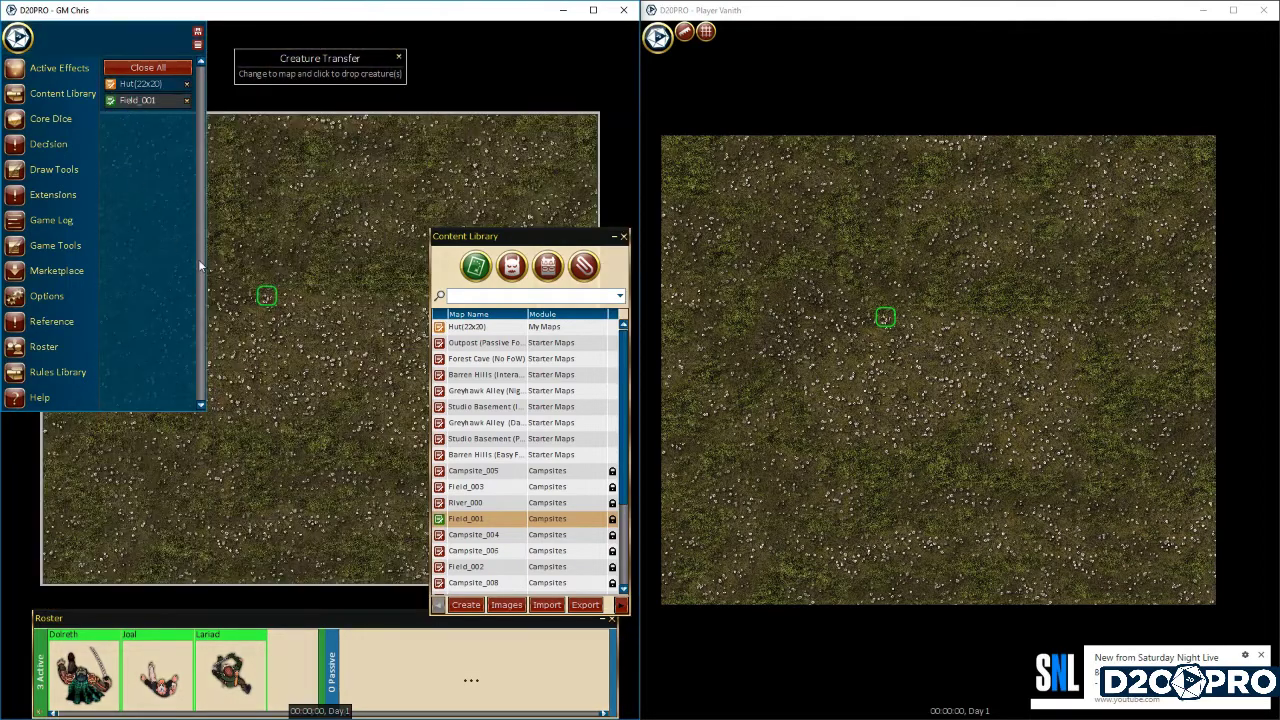
pyautogui.click(288, 318)
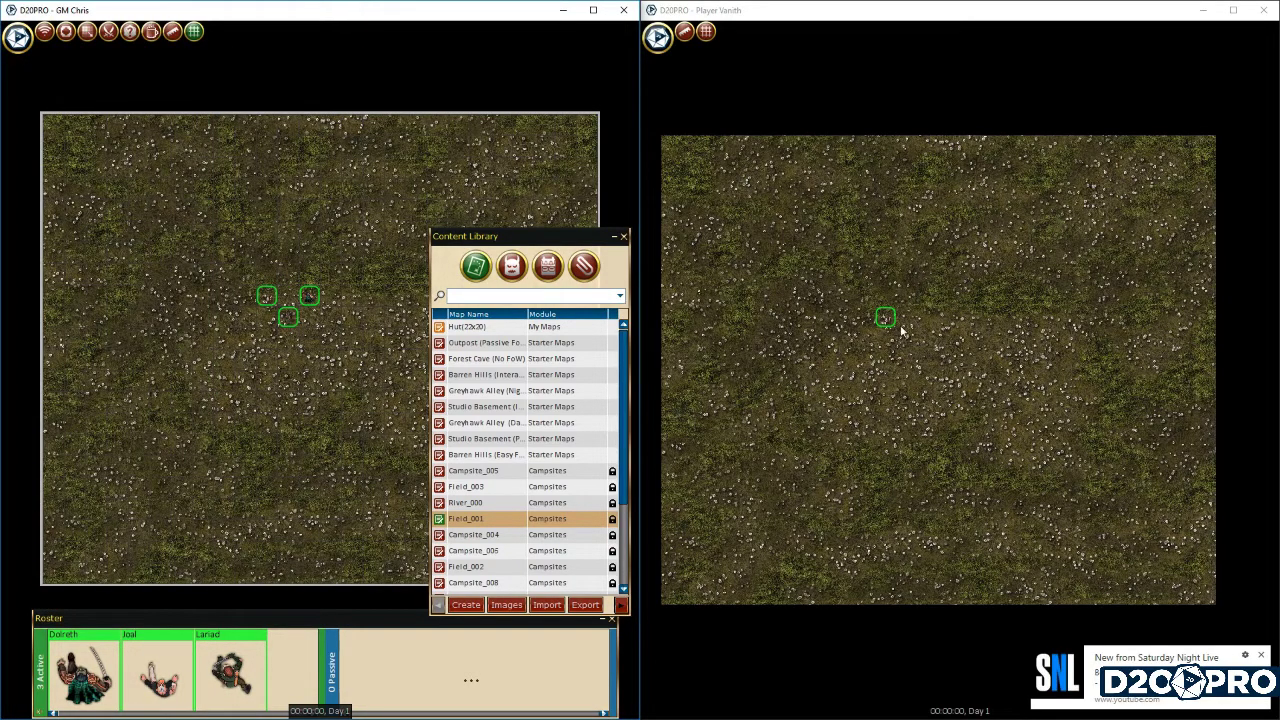
pyautogui.click(46, 36)
pyautogui.click(895, 338)
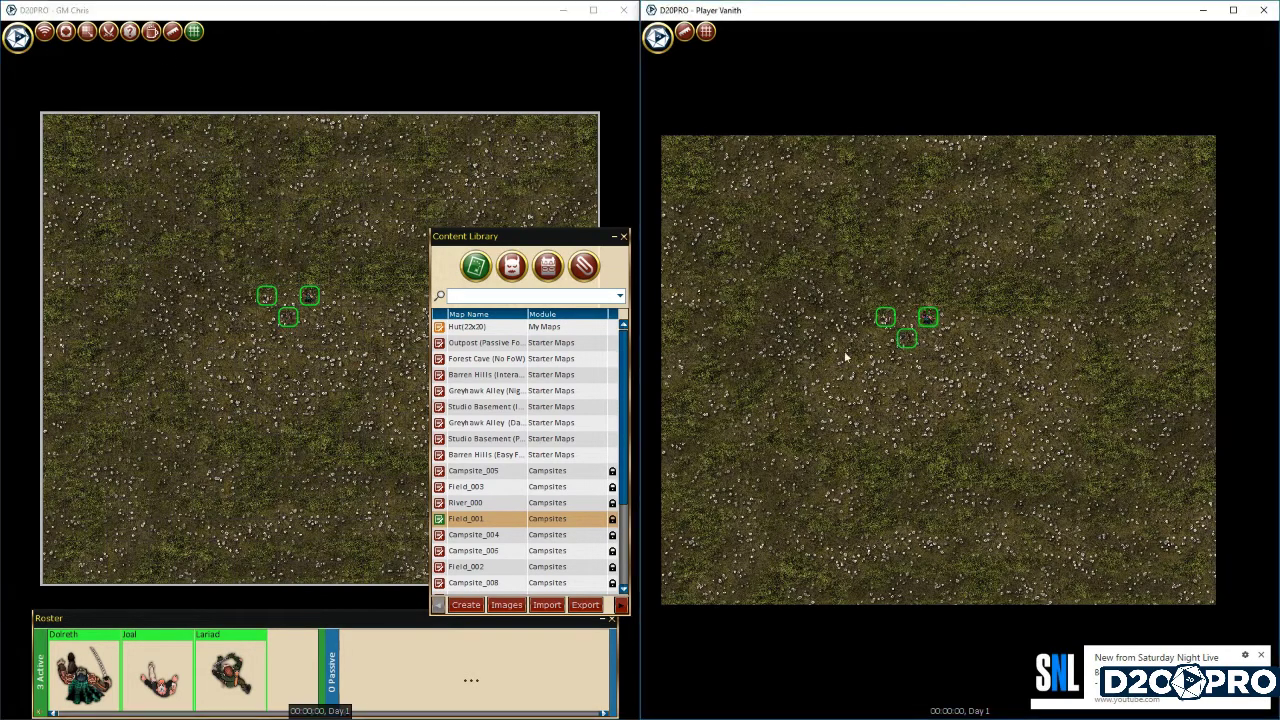
# Step: Return the GM window to the Hut(22x20) map and place Joal from the roster one square diagonally from the campfire
pyautogui.click(17, 37)
pyautogui.moveTo(60, 93)
pyautogui.click(140, 84)
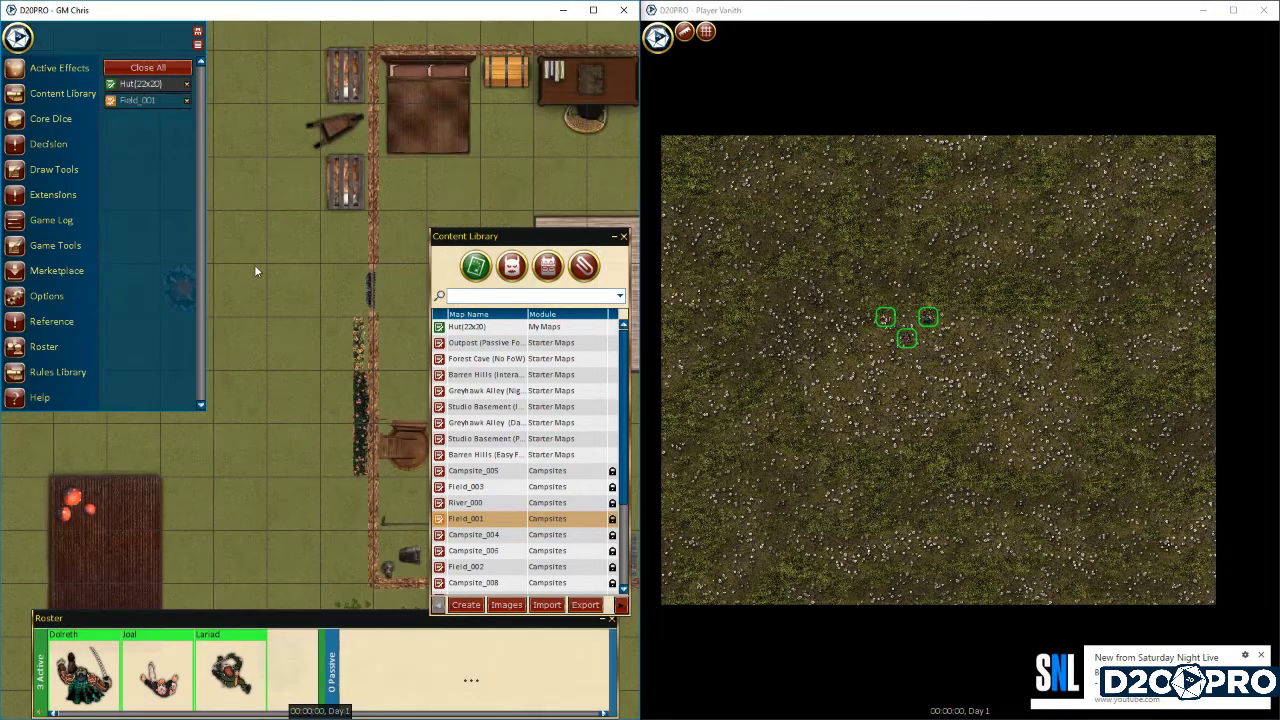
pyautogui.click(330, 319)
pyautogui.moveTo(304, 387); pyautogui.dragTo(300, 322)
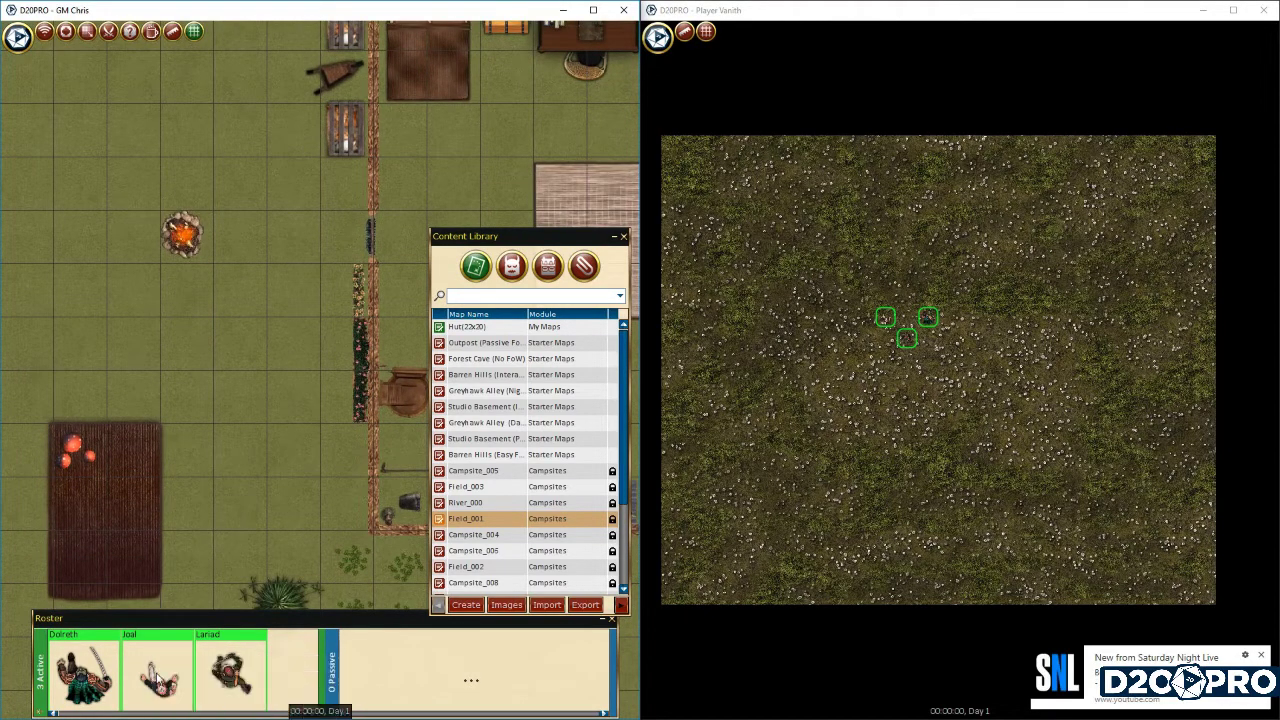
pyautogui.click(254, 303)
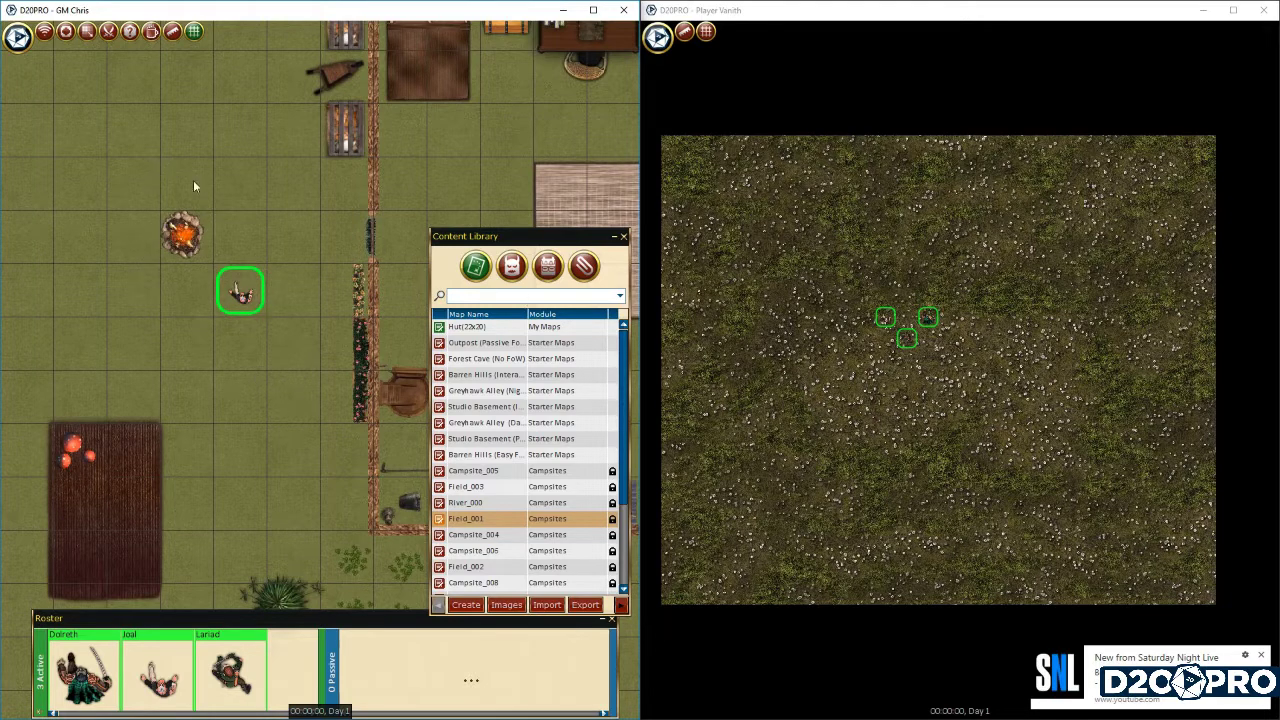
# Step: Place Lariad from the roster directly below Joal and Dolreth beside Lariad on the Hut map, and push the update to the players
pyautogui.moveTo(193, 180); pyautogui.dragTo(203, 208)
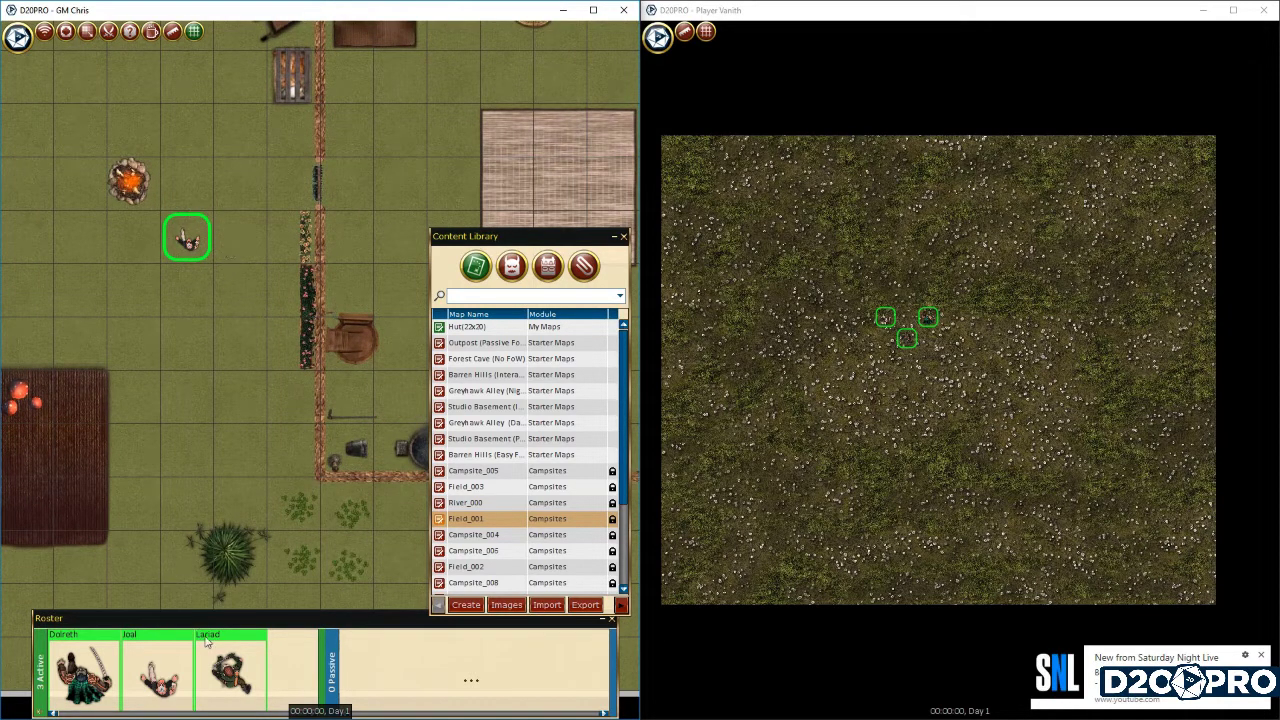
pyautogui.moveTo(210, 643); pyautogui.dragTo(202, 316)
pyautogui.moveTo(85, 660); pyautogui.dragTo(133, 290)
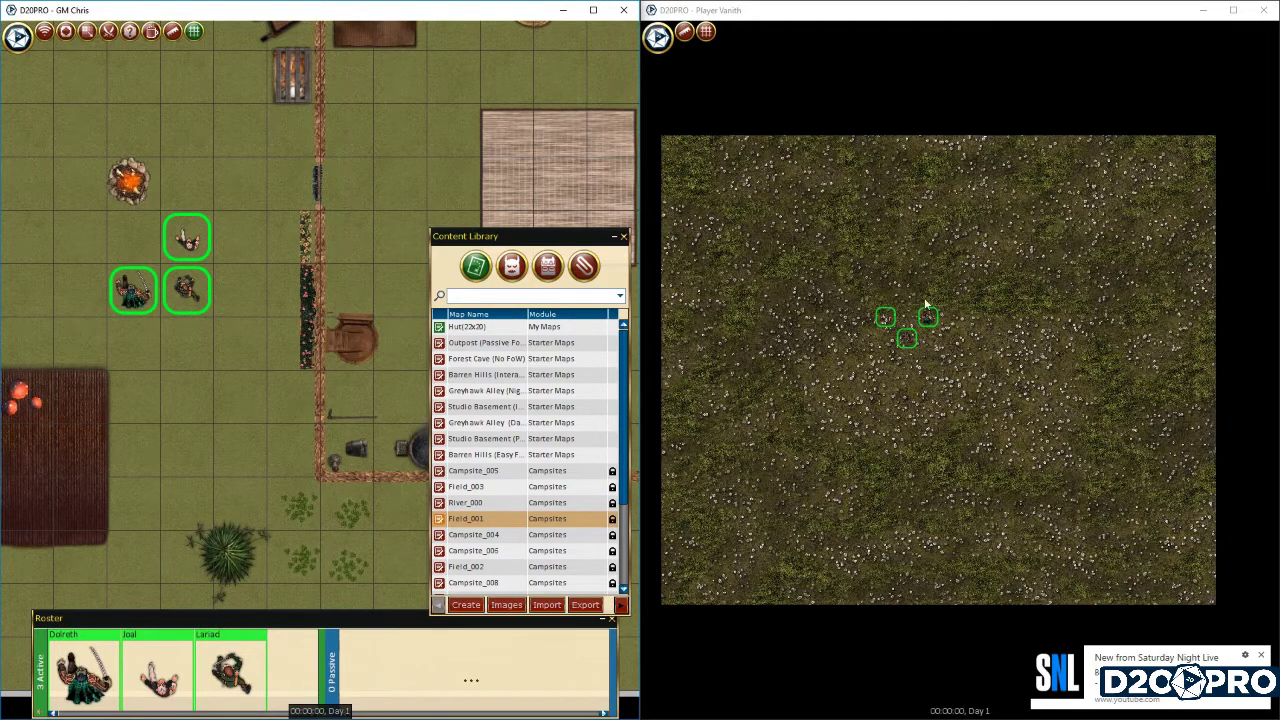
pyautogui.click(44, 32)
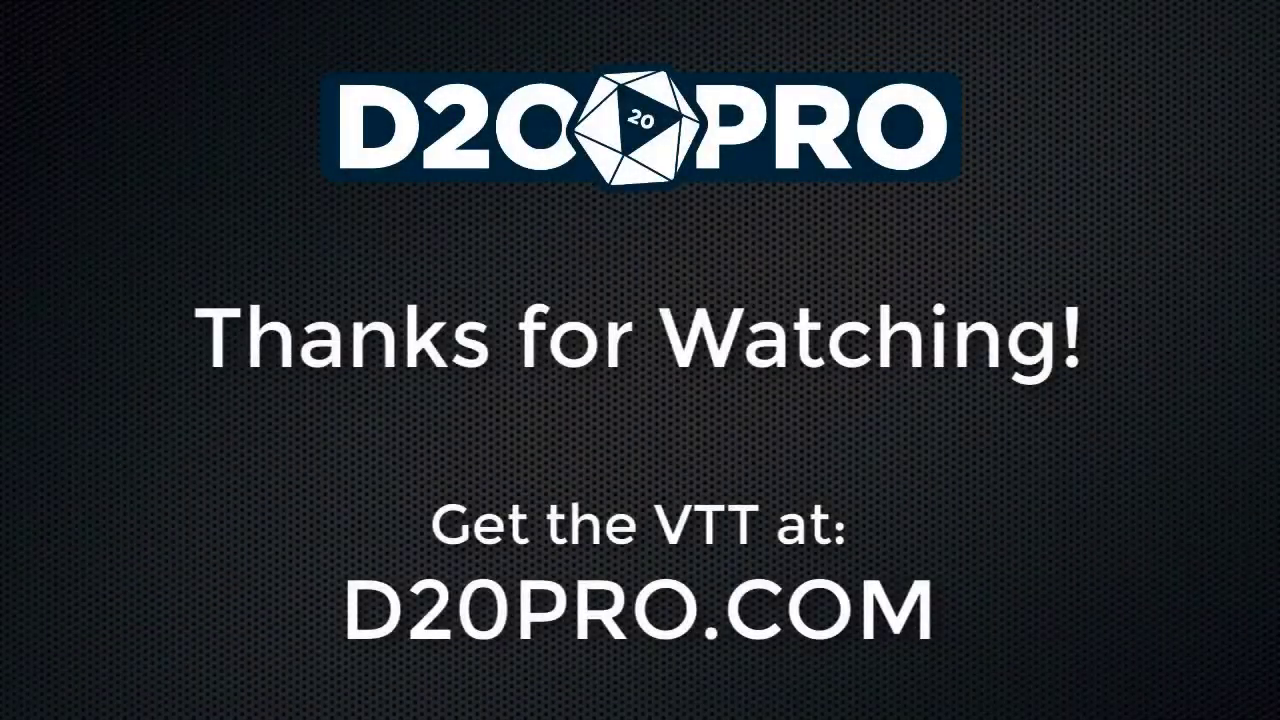